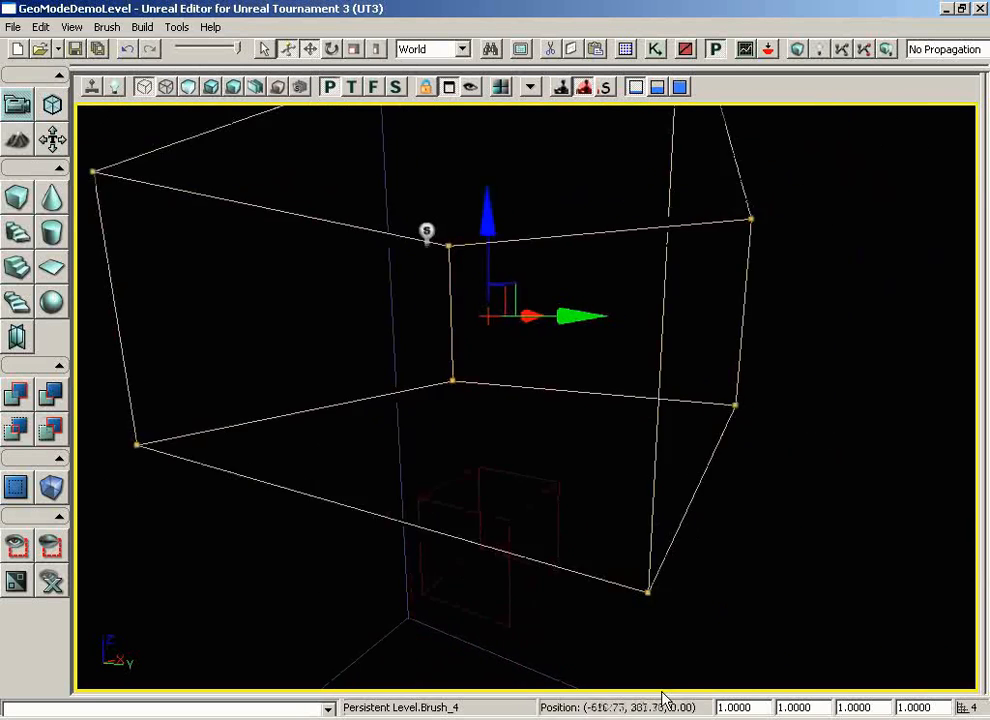
- Put the room brush into geometry editing with vertex selection and open the Geometry Modifiers window
middle_click_drag(661, 700, 654, 398)
mouse_move(654, 398)
right_mouse_down()
mouse_move(652, 482)
mouse_move(650, 465)
right_mouse_up()
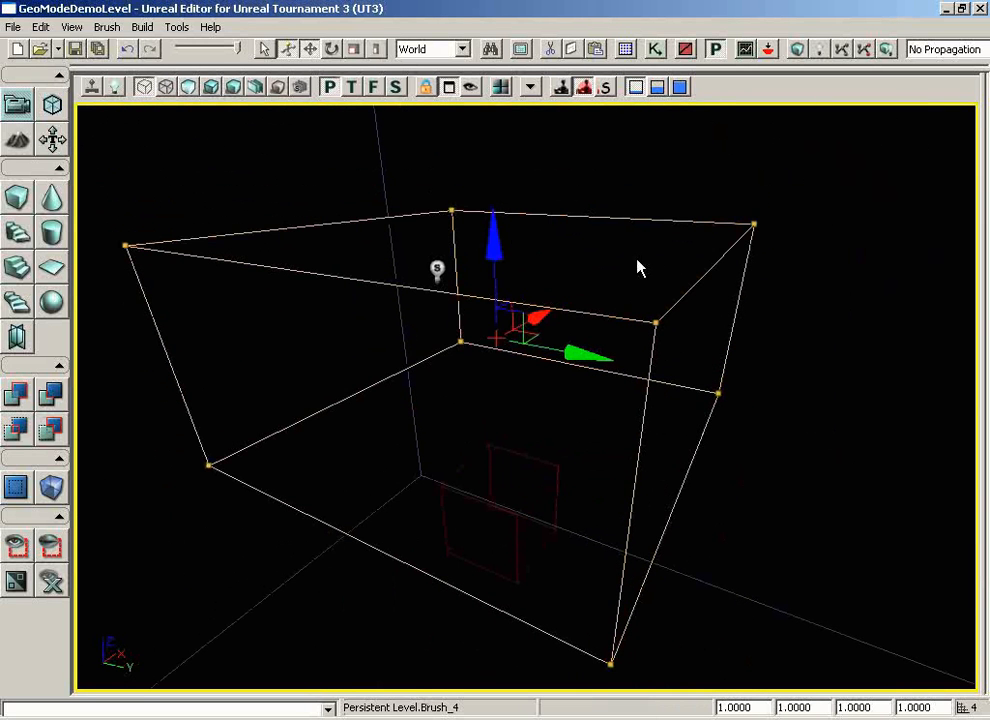
left_click(52, 139)
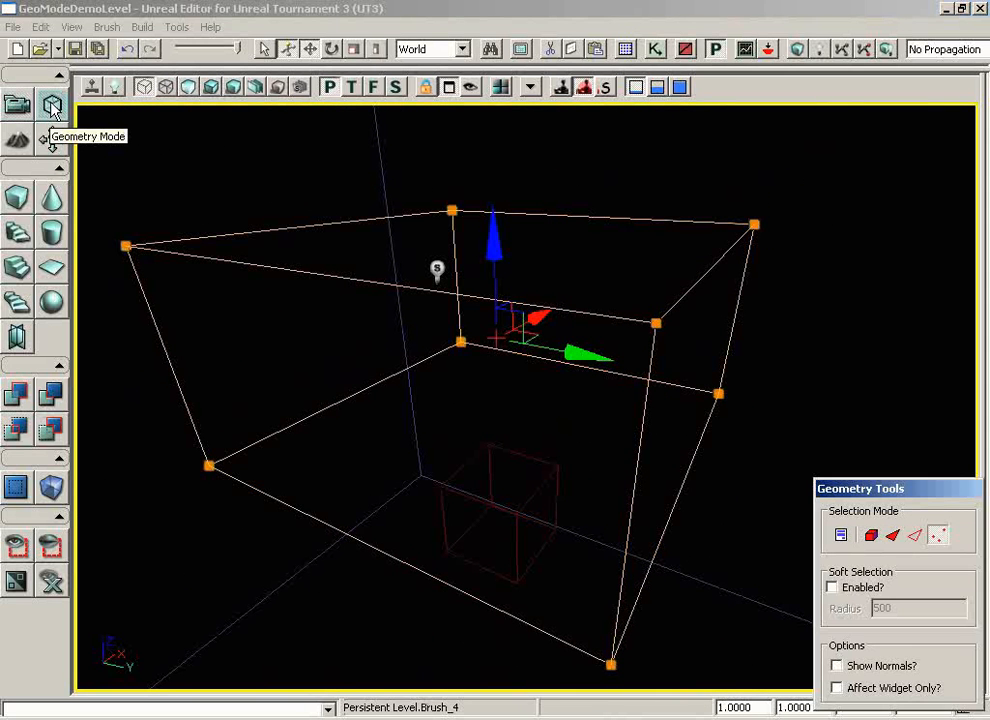
left_click(938, 538)
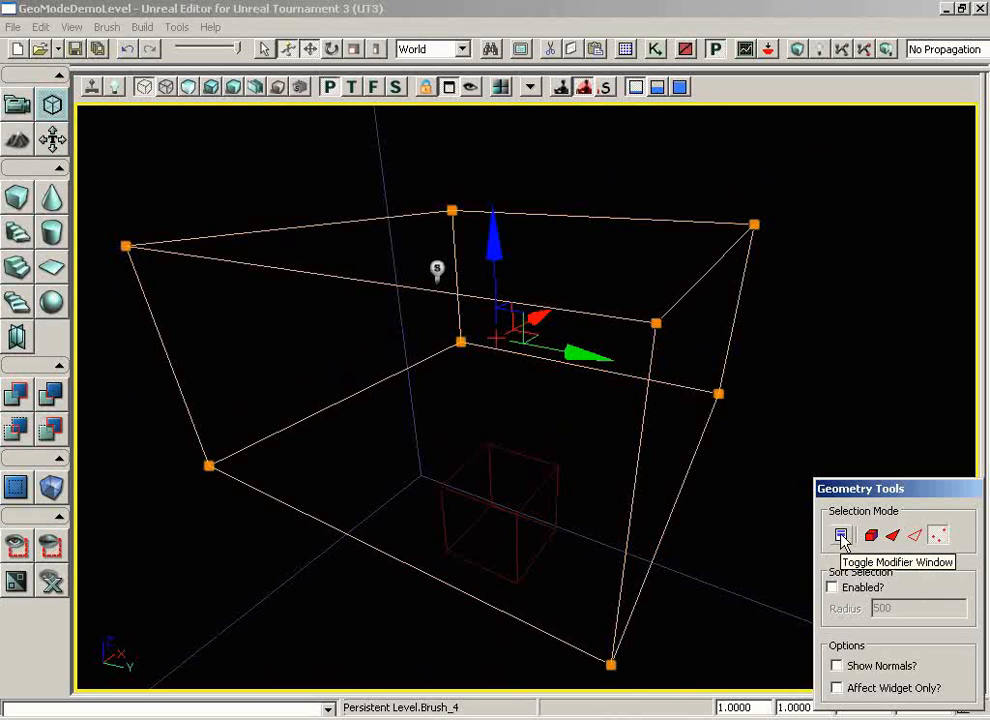
left_click(841, 537)
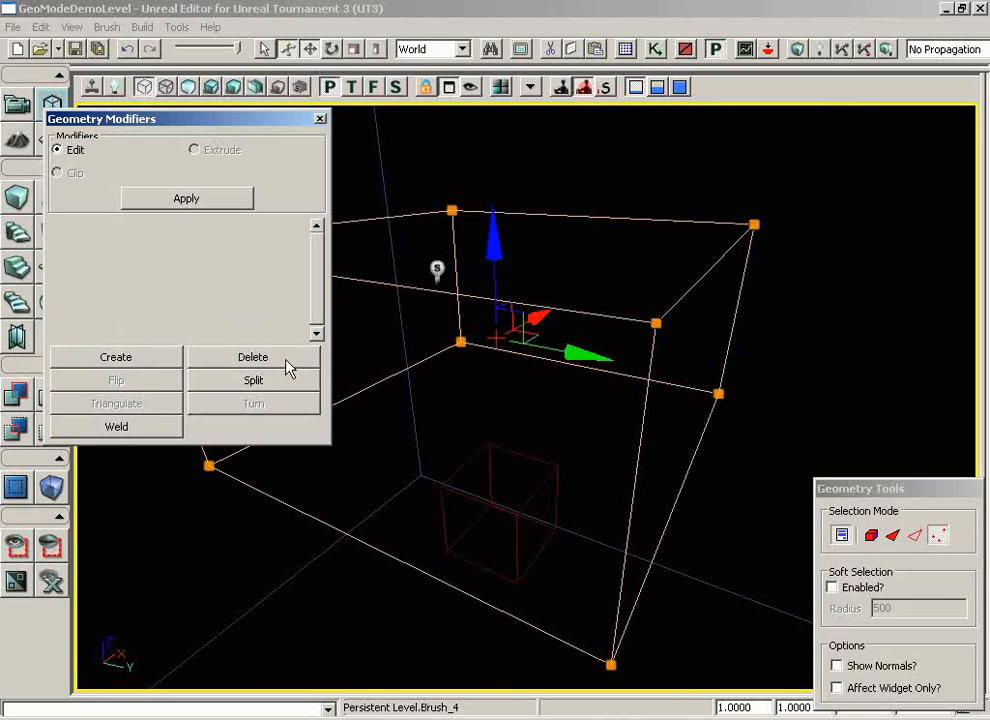
- Compare the modifiers offered for edge, polygon and object selection, ending back in vertex selection
left_click(914, 536)
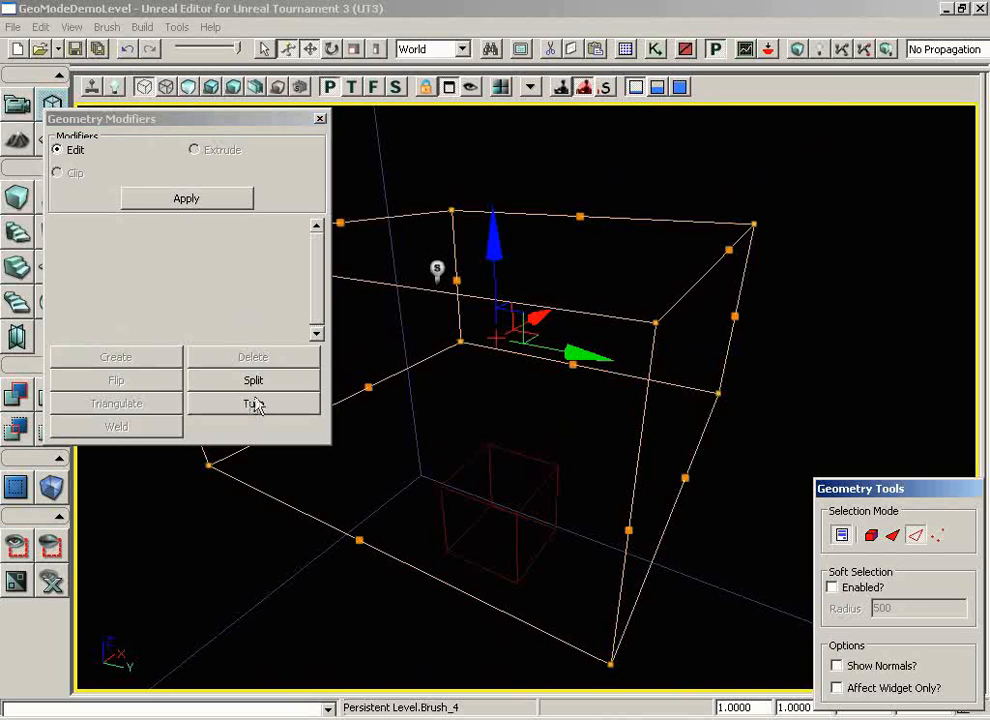
left_click(894, 538)
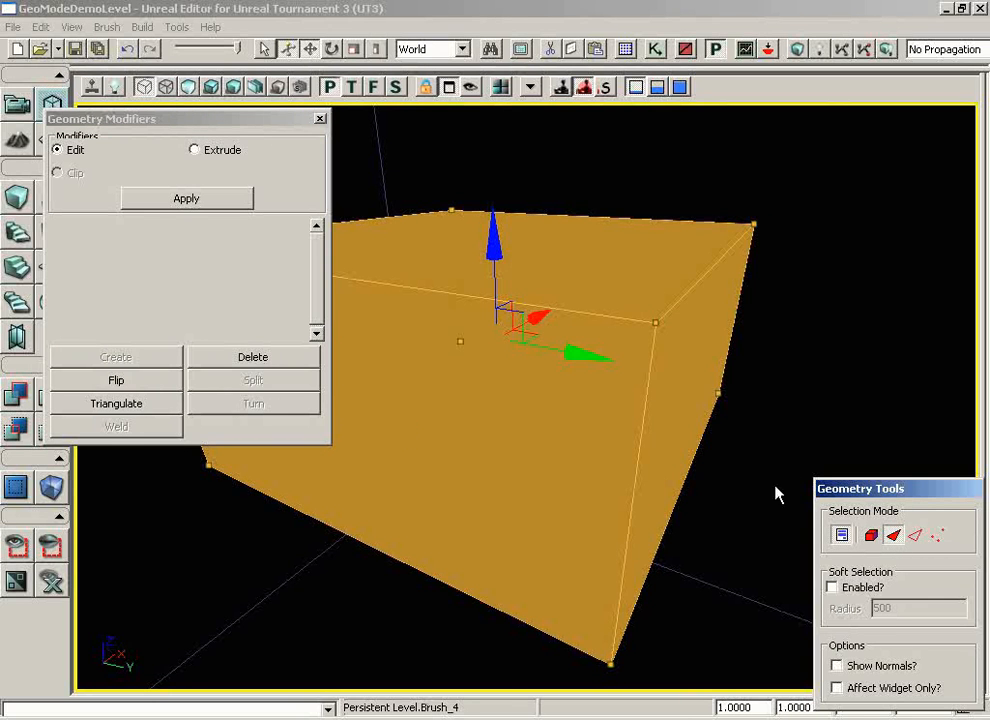
left_click(871, 536)
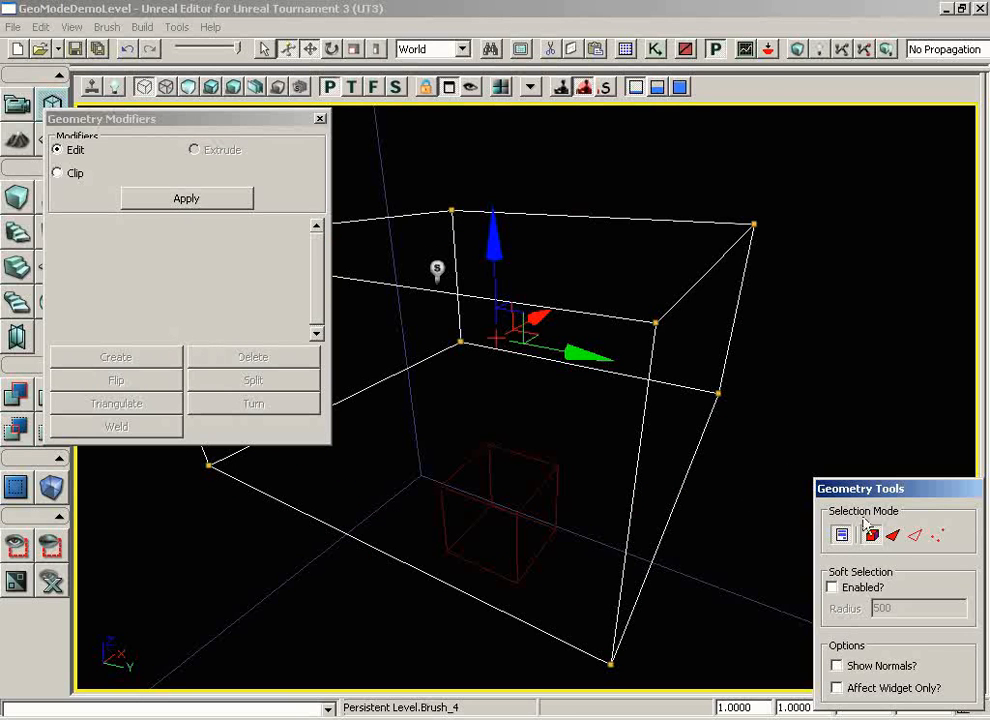
left_click(937, 535)
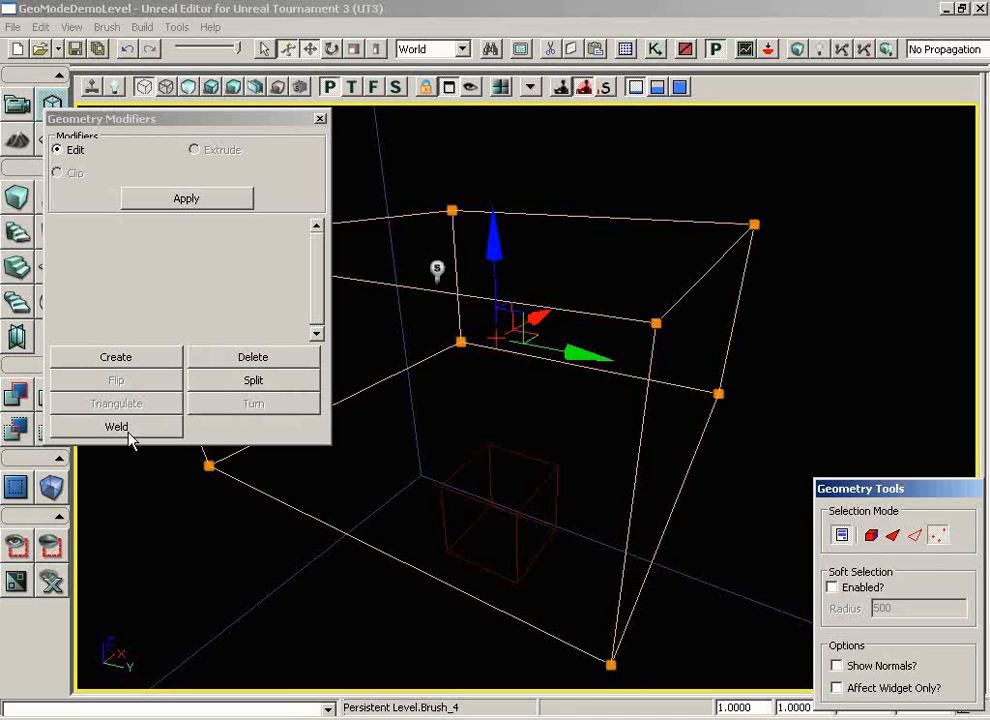
- Weld the lower vertex of one vertical corner of the room brush to the vertex directly above it
mouse_move(455, 437)
left_mouse_down()
mouse_move(424, 477)
mouse_move(531, 476)
mouse_move(528, 577)
left_mouse_up()
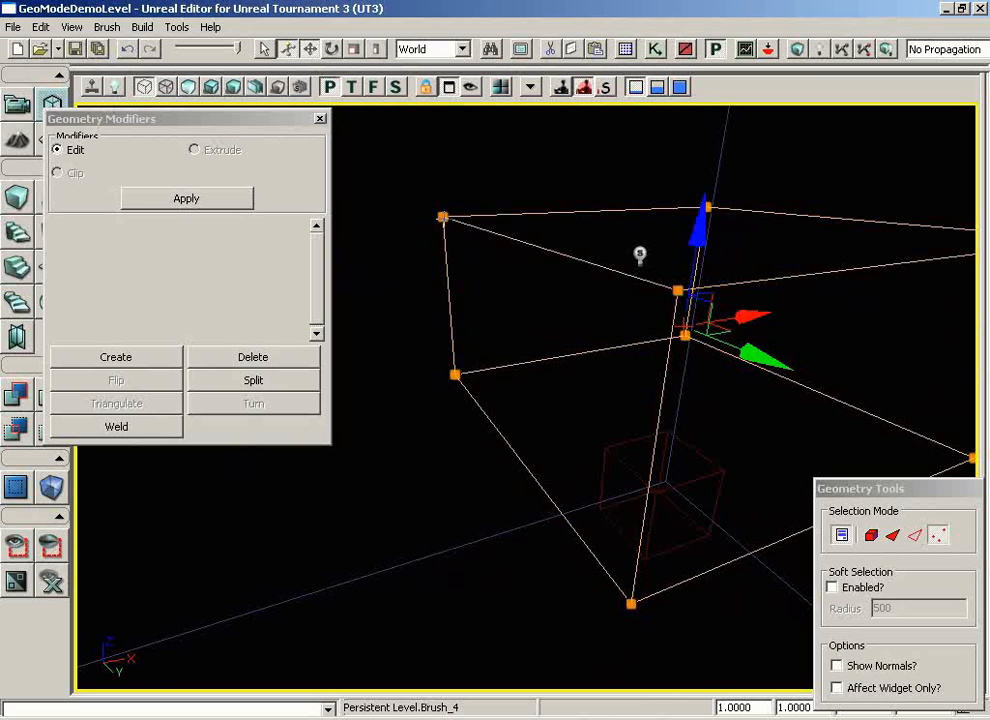
left_click(443, 216)
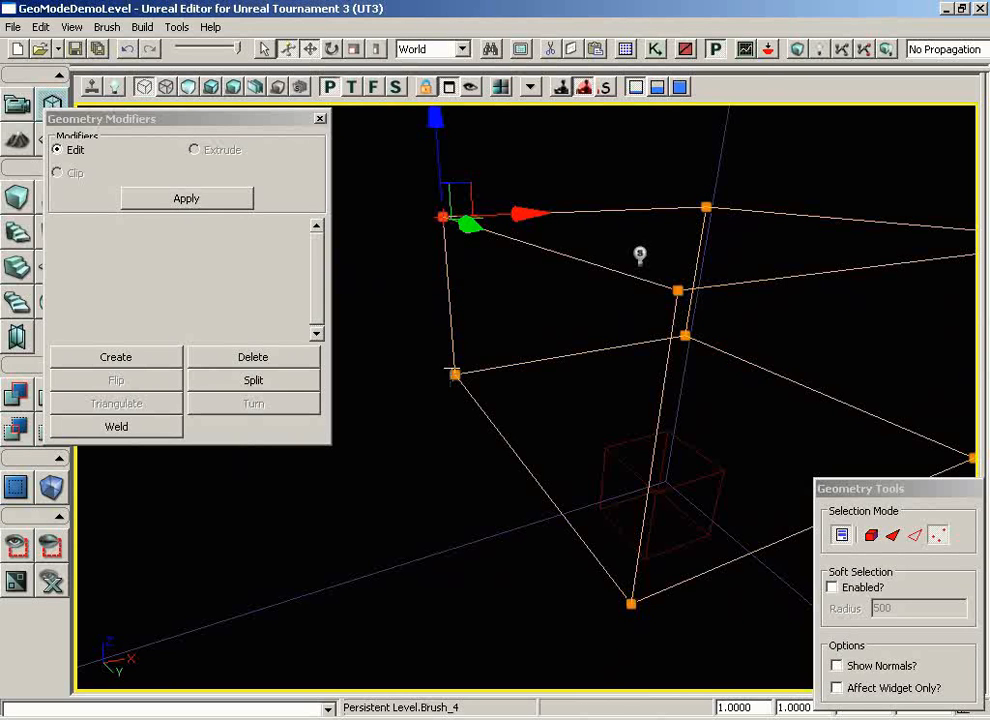
left_click(455, 374)
left_click(124, 428)
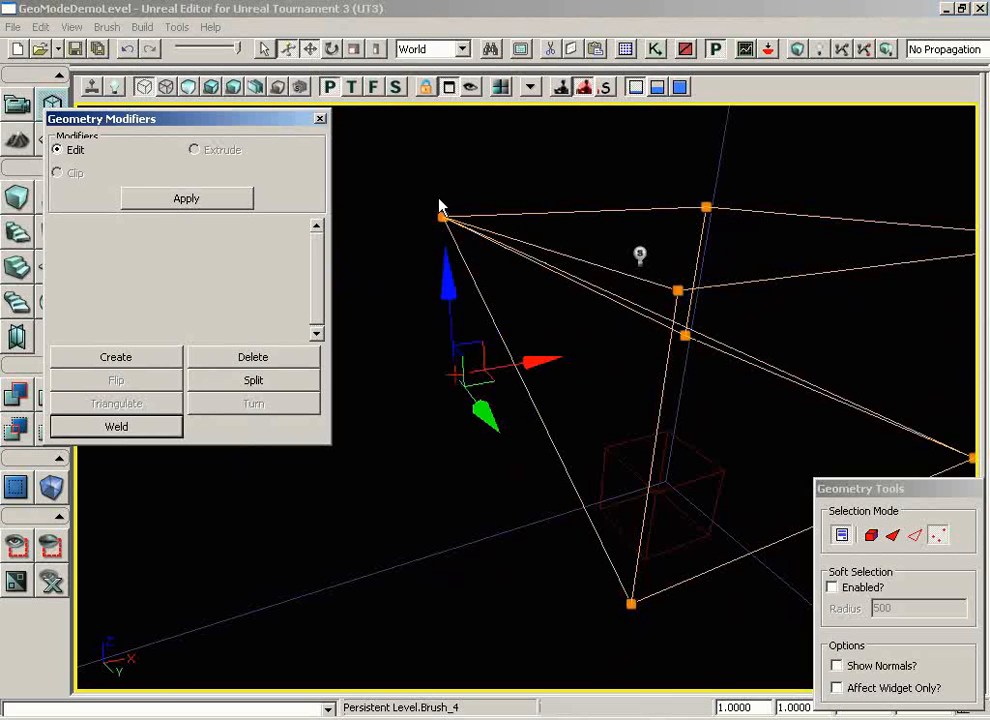
- Weld the lower vertex of the adjacent front corner of the brush to its upper vertex
left_click(678, 290)
left_click(631, 603, "ctrl")
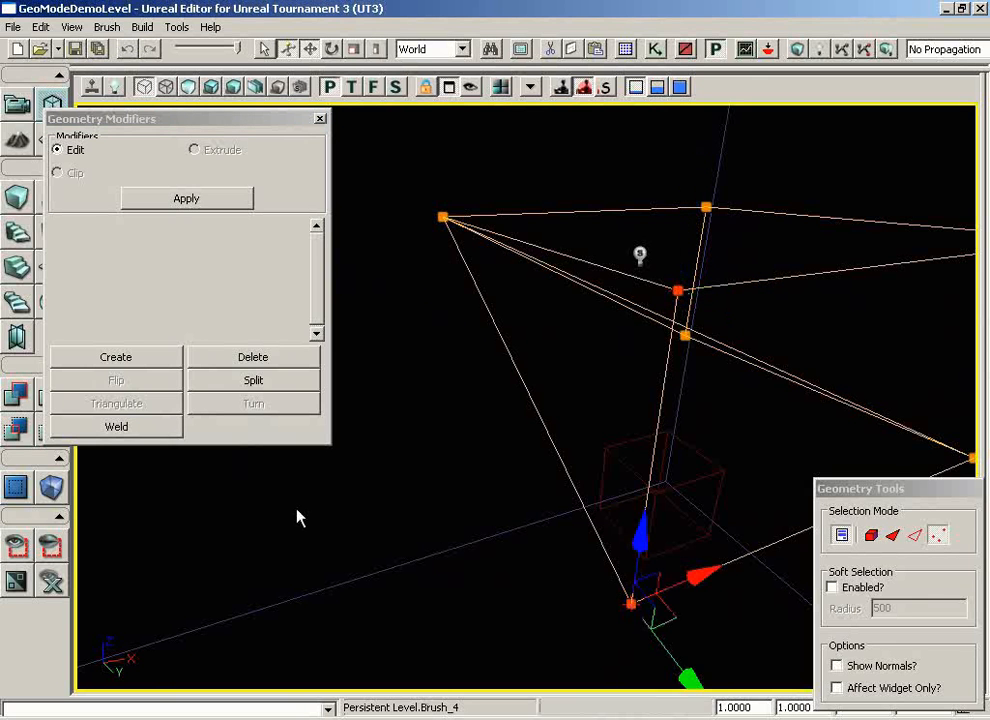
left_click(116, 427)
- Show the perspective view with lit shading and rebuild the level geometry, dismissing the map check
left_click_drag(433, 371, 679, 448)
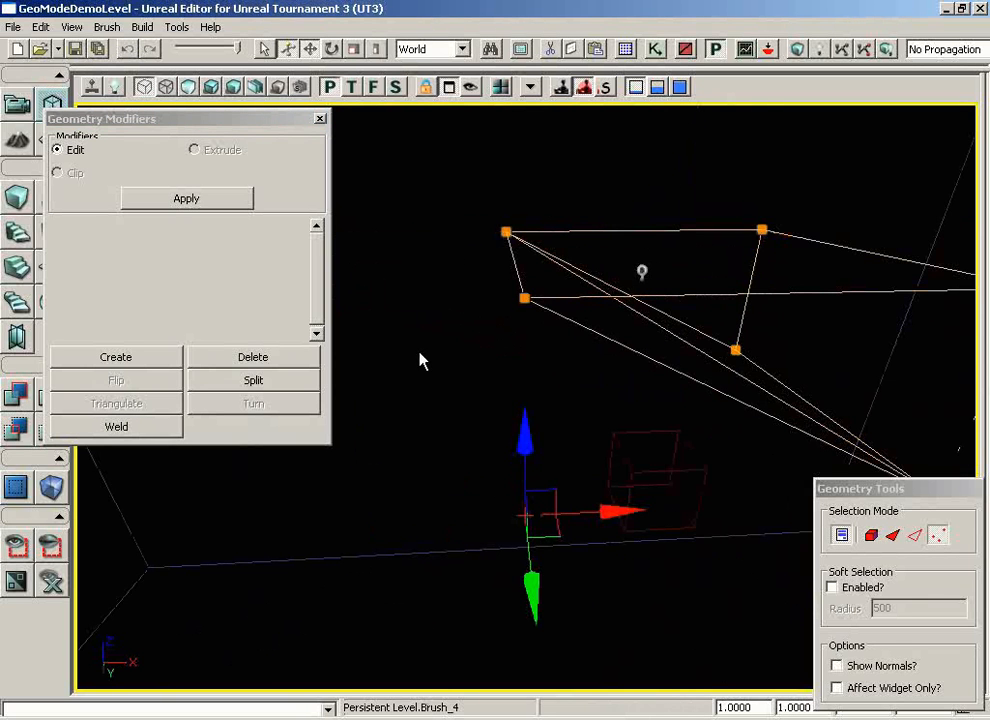
mouse_move(486, 356)
left_mouse_down()
mouse_move(736, 354)
mouse_move(784, 327)
mouse_move(760, 191)
mouse_move(685, 387)
left_mouse_up()
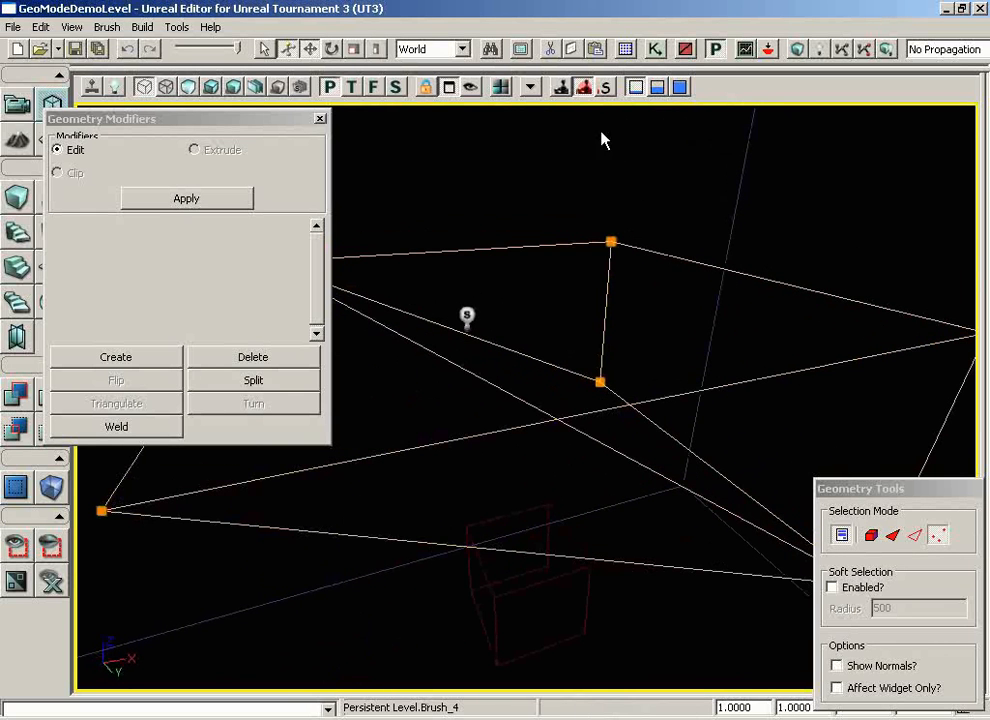
left_click(211, 87)
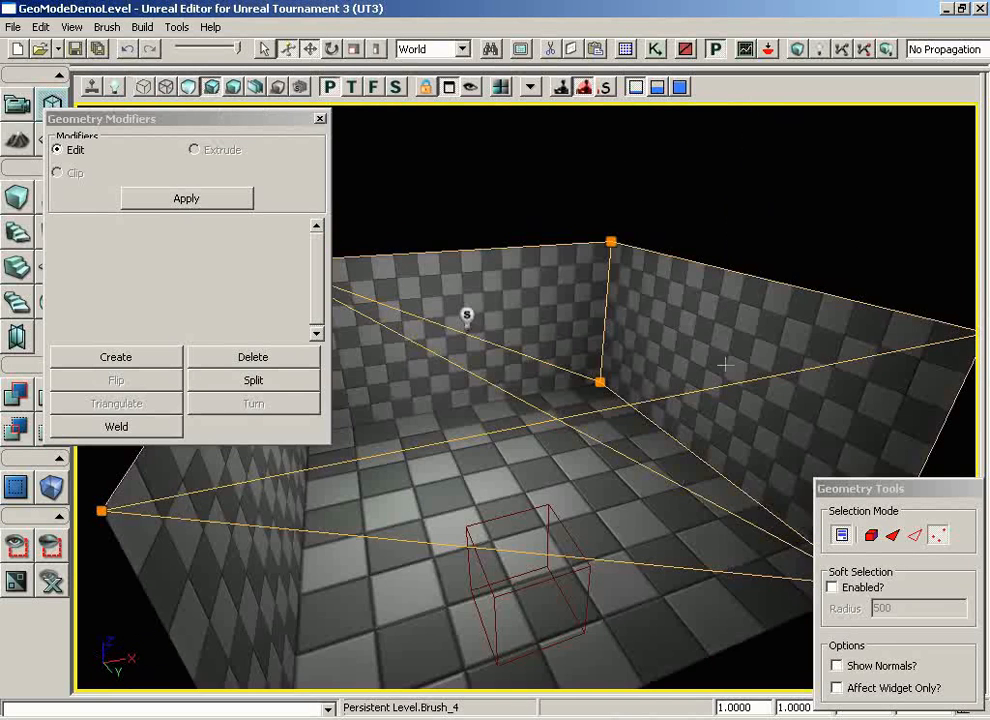
mouse_move(724, 366)
left_mouse_down()
mouse_move(630, 596)
mouse_move(726, 367)
left_mouse_up()
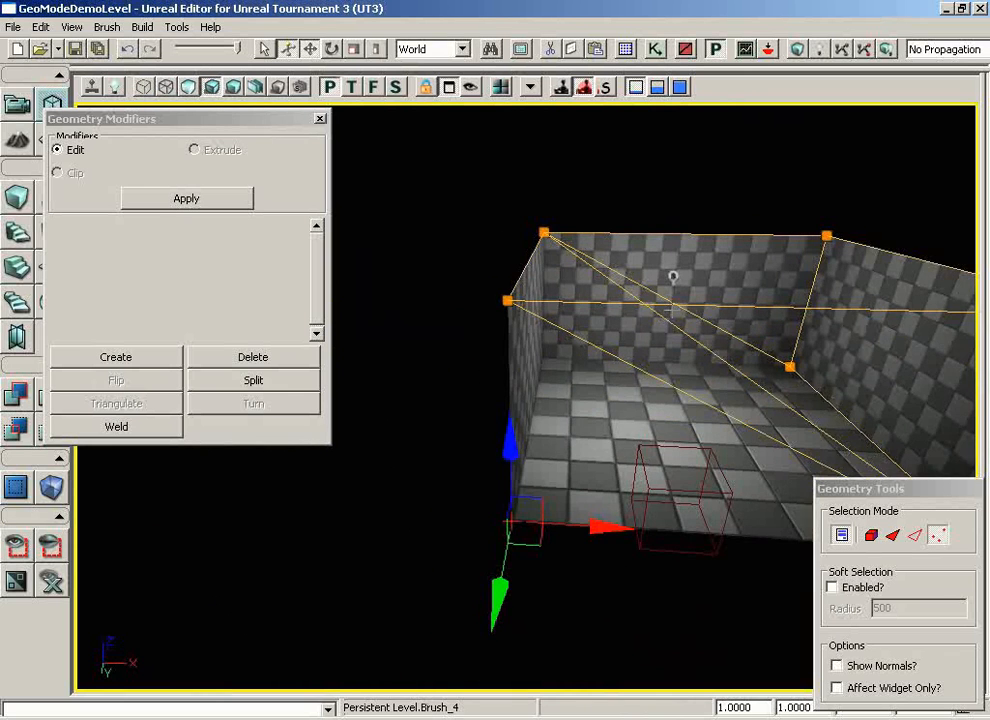
left_click_drag(666, 313, 738, 194)
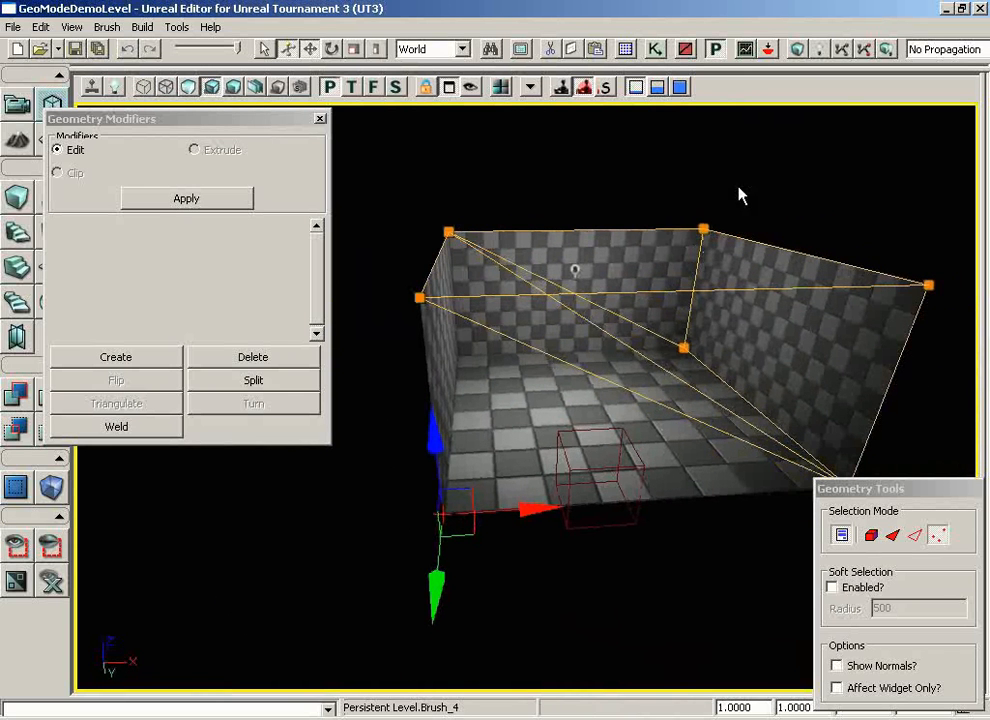
left_click(799, 50)
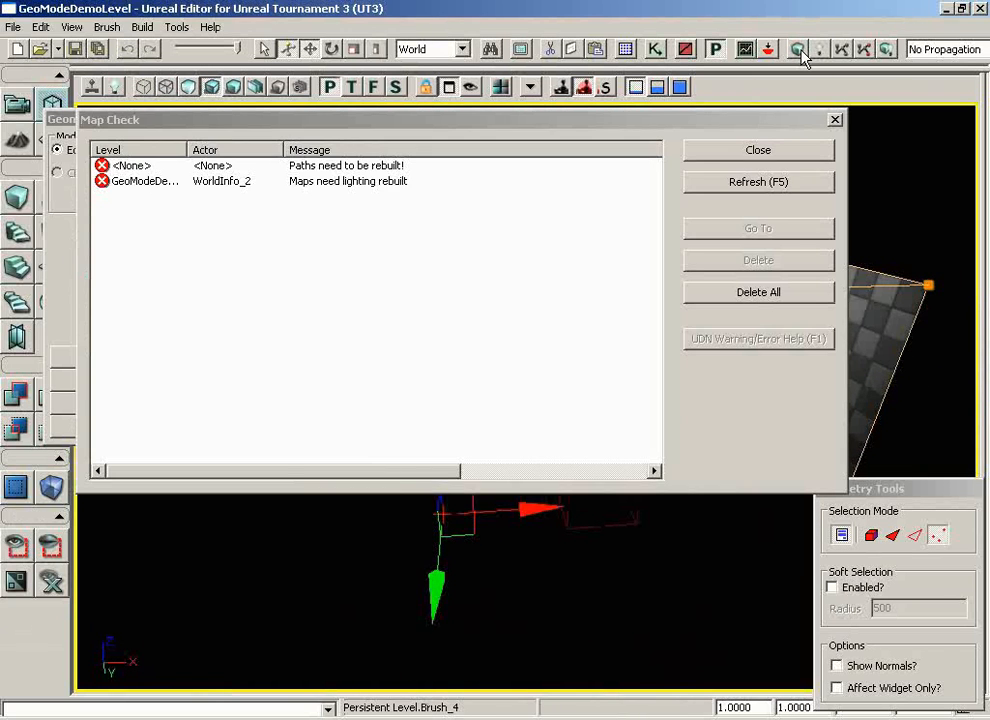
left_click(791, 155)
- Examine the rebuilt room from inside, looking at the walls around the welded vertices
mouse_move(767, 203)
left_mouse_down()
mouse_move(743, 103)
mouse_move(740, 270)
mouse_move(718, 190)
mouse_move(642, 180)
mouse_move(712, 361)
left_mouse_up()
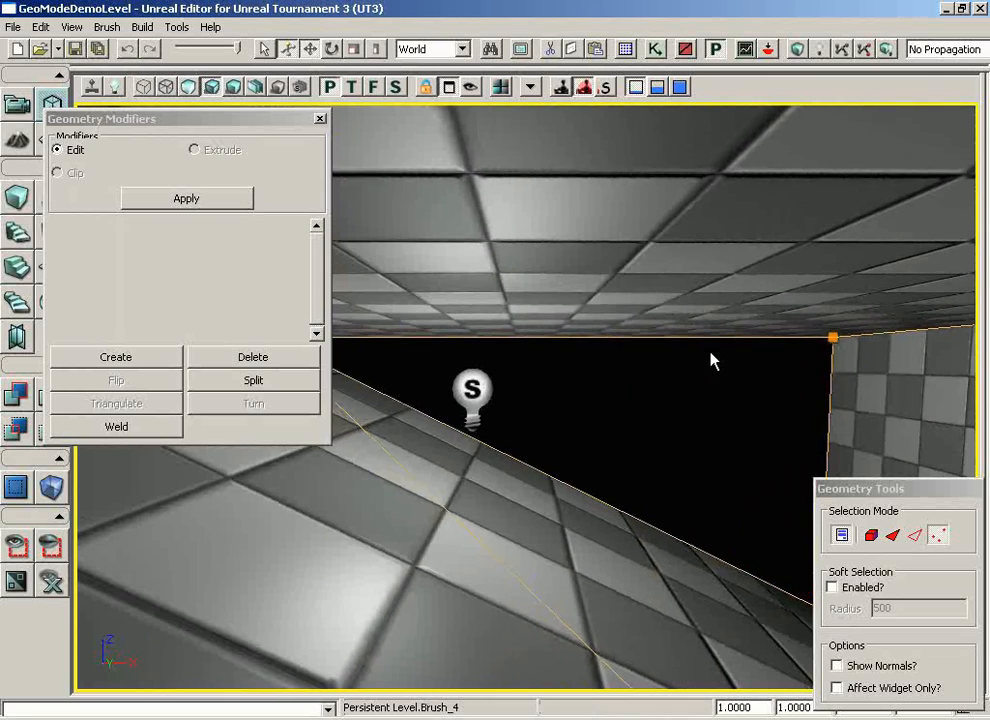
right_click_drag(771, 444, 627, 463)
left_click_drag(627, 462, 586, 663)
middle_click_drag(586, 663, 470, 692)
mouse_move(470, 692)
right_mouse_down()
mouse_move(451, 692)
mouse_move(467, 616)
right_mouse_up()
left_click_drag(623, 411, 608, 535)
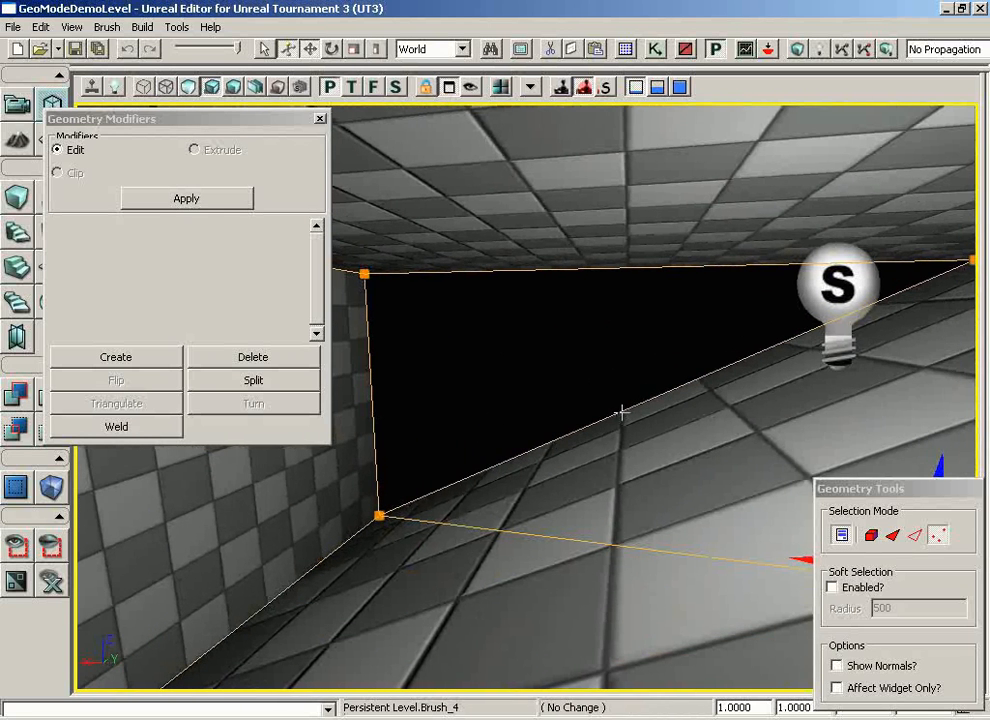
left_click_drag(621, 413, 616, 412)
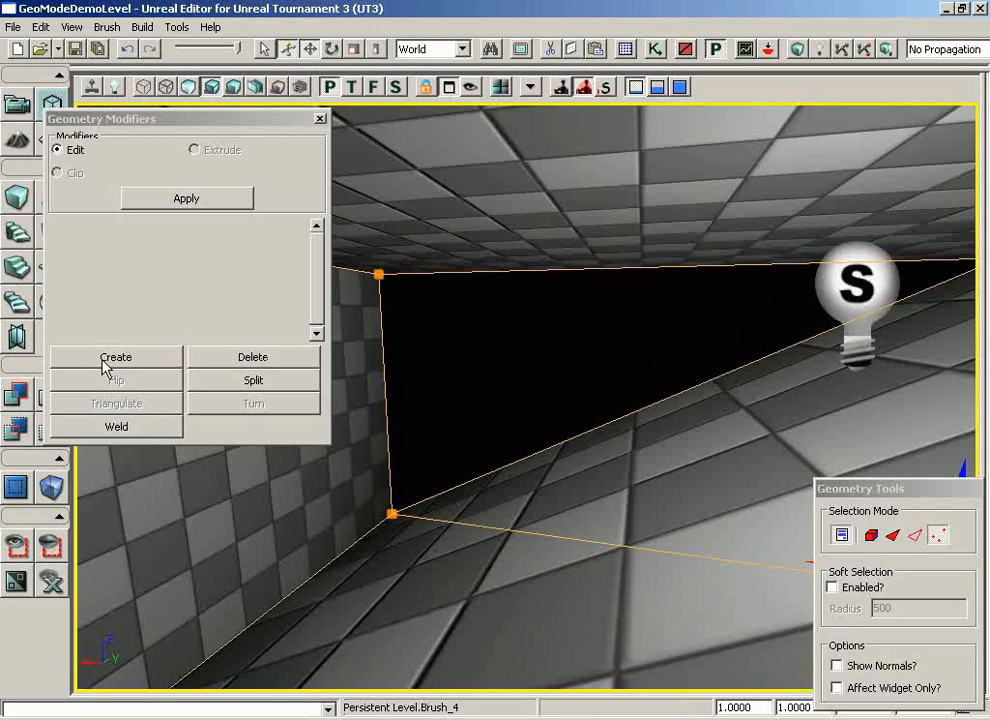
- Create a triangular polygon from the three corner vertices of the first wall opening and rebuild the geometry
middle_click_drag(628, 349, 762, 349)
right_click_drag(762, 349, 806, 338)
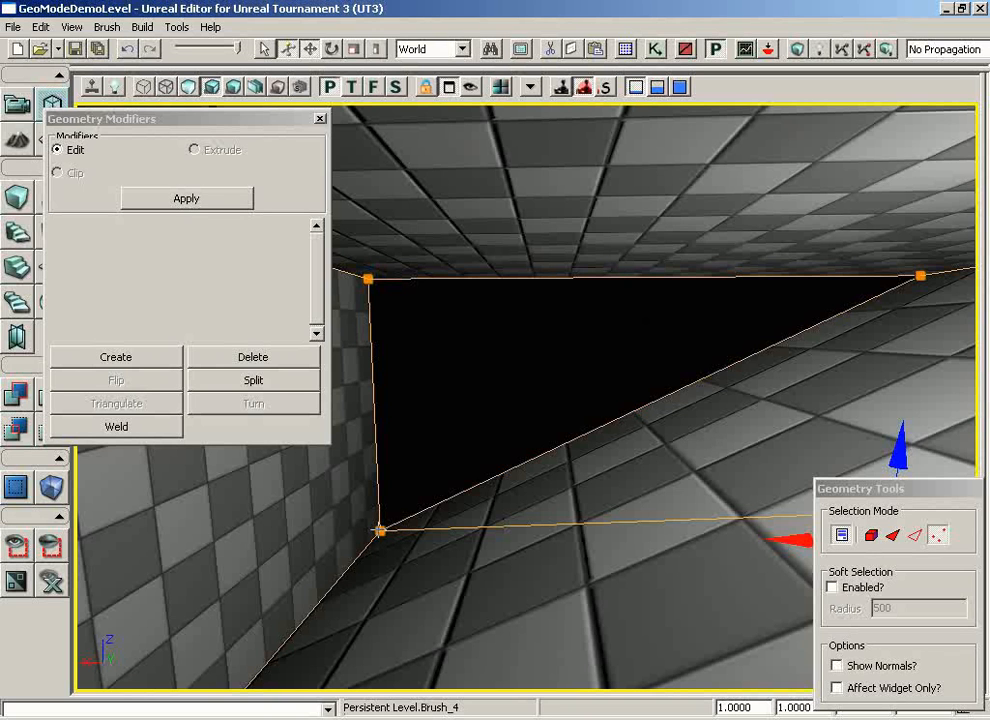
left_click(380, 530)
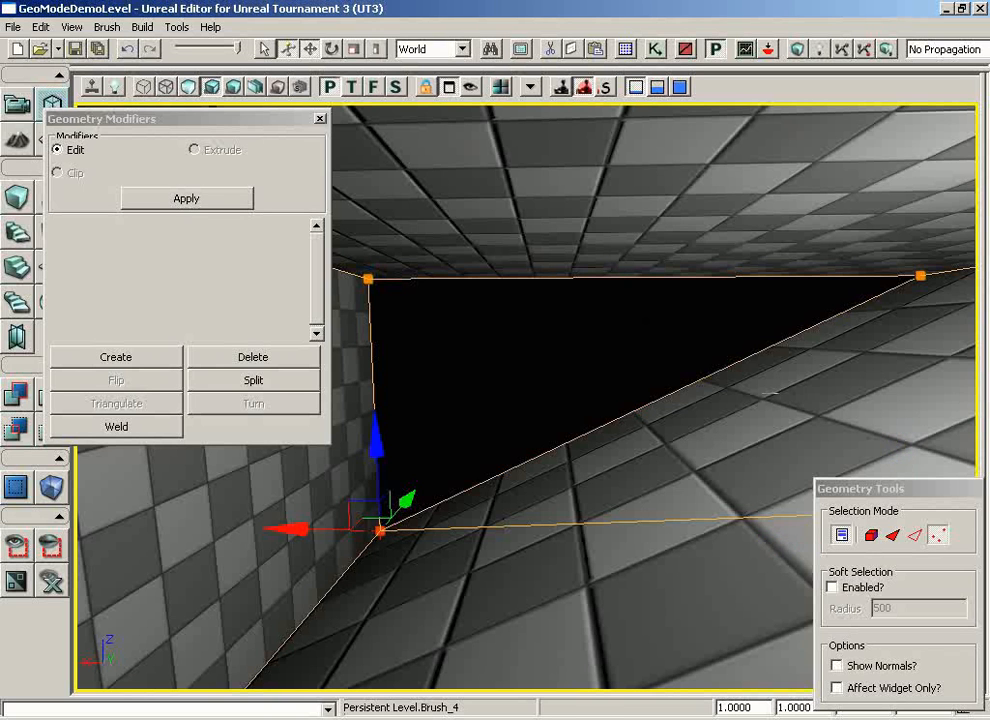
left_click(920, 275)
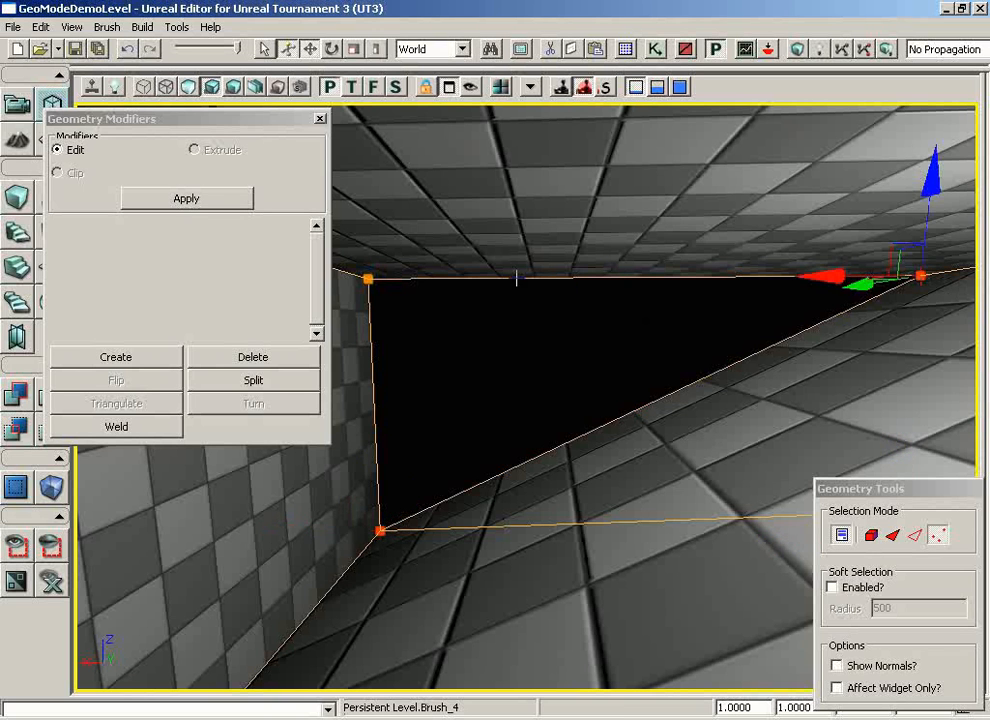
left_click(368, 279)
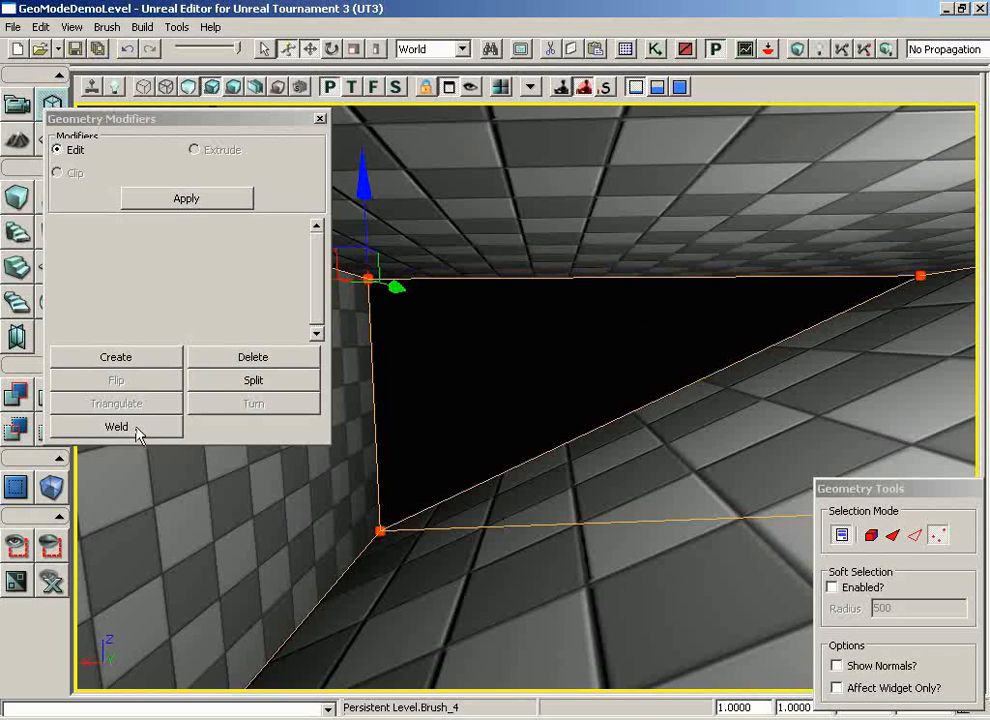
left_click(128, 360)
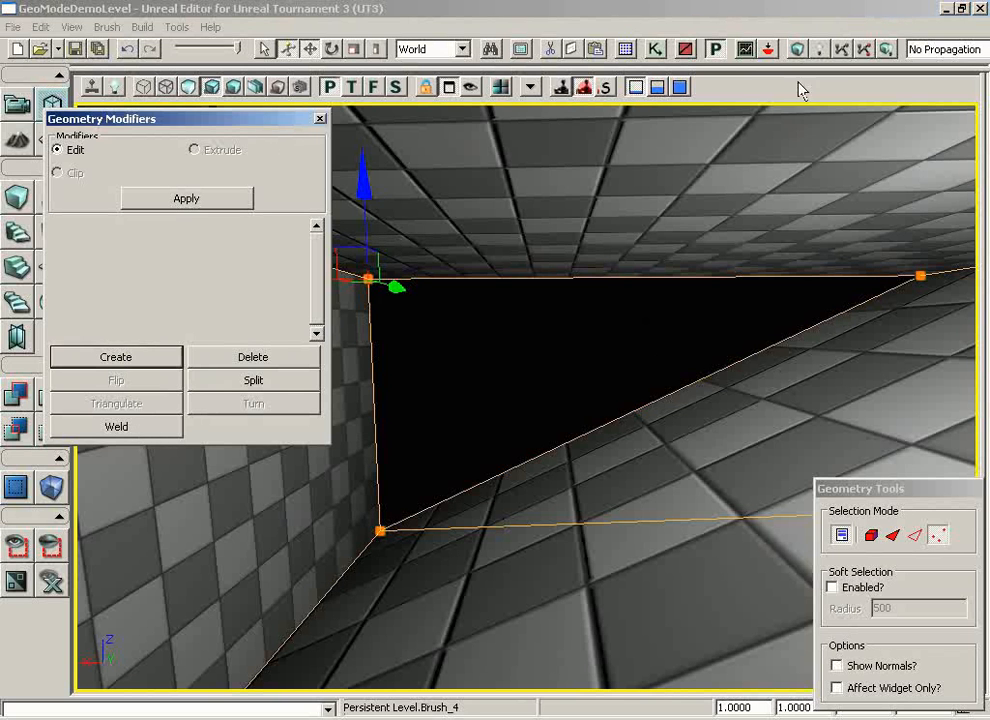
left_click(797, 50)
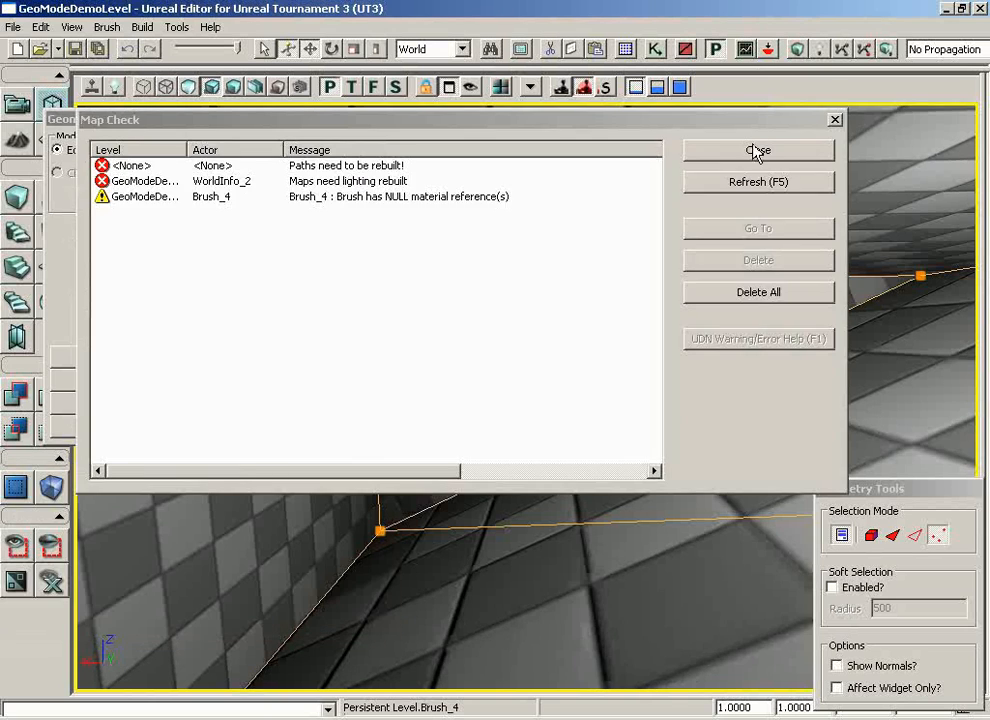
left_click(754, 148)
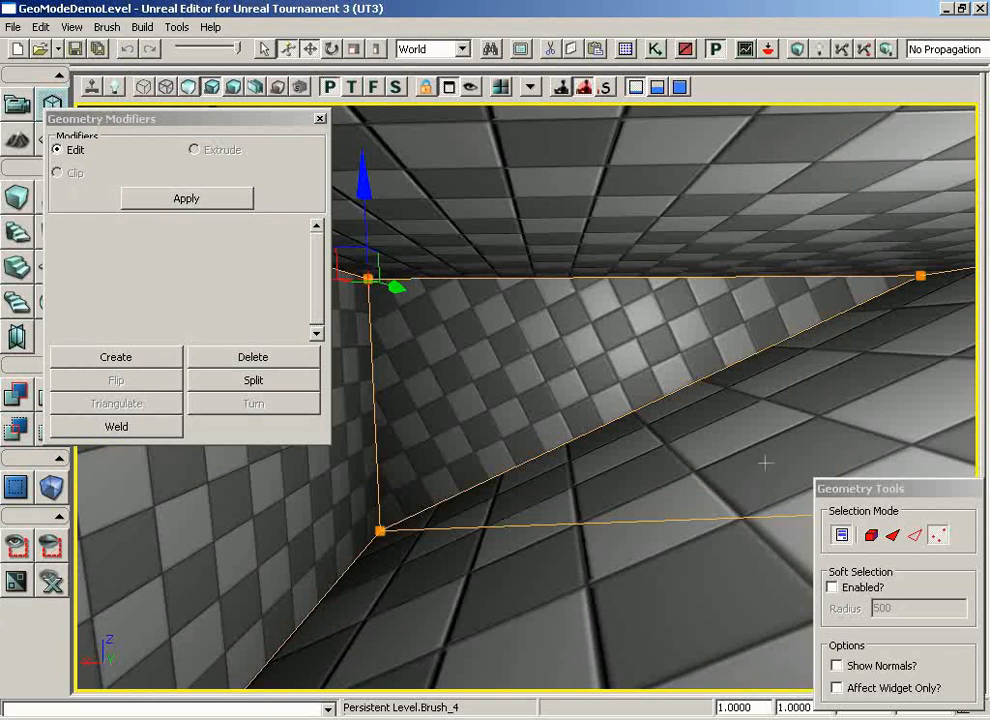
- Create a triangular polygon from the three corner vertices of the opposite wall opening and rebuild the geometry
mouse_move(771, 463)
left_mouse_down()
mouse_move(420, 440)
mouse_move(73, 334)
mouse_move(75, 444)
mouse_move(89, 427)
mouse_move(75, 445)
mouse_move(75, 510)
left_mouse_up()
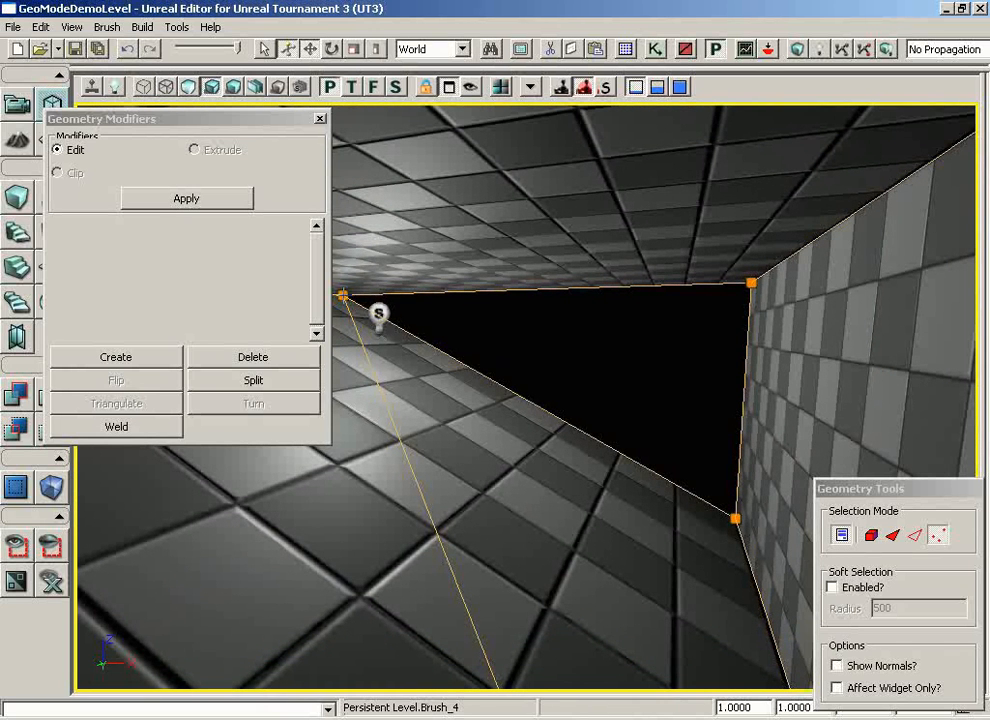
left_click(343, 295)
left_click(752, 283, "ctrl")
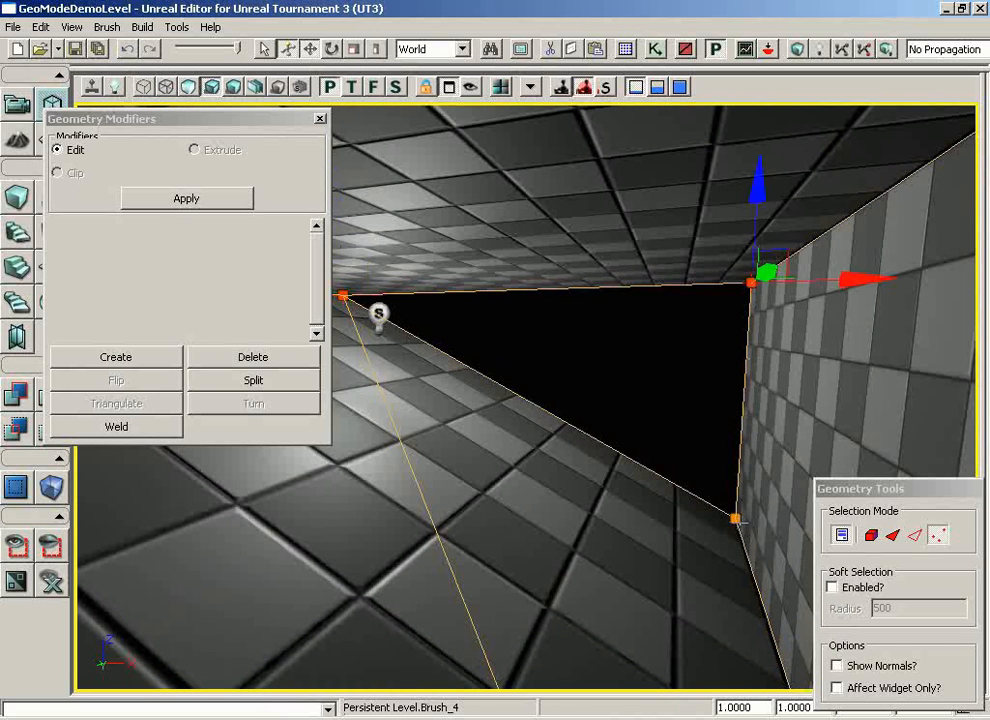
left_click(737, 519, "ctrl")
left_click(145, 363)
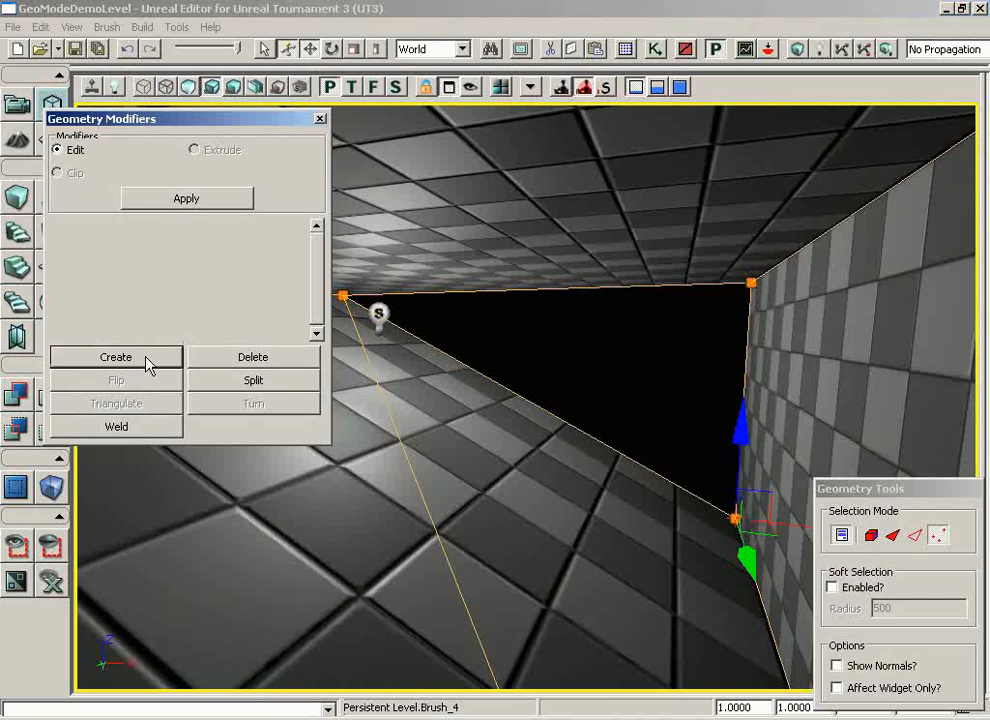
left_click(800, 48)
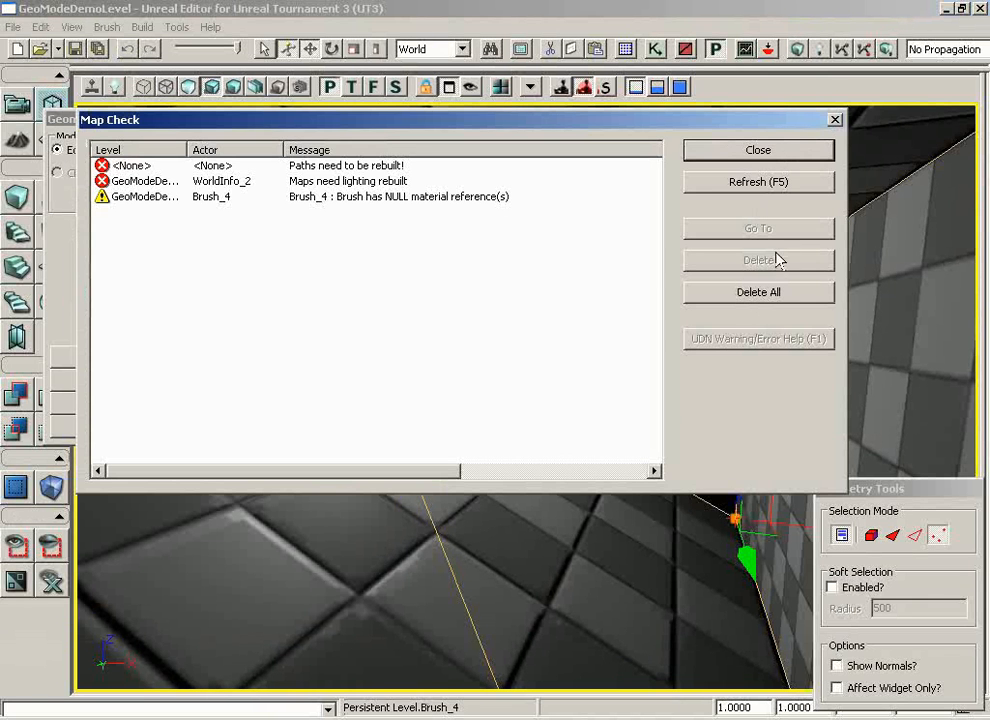
left_click(757, 152)
- Show the room with unlit shading from outside and change the geometry selection mode to polygons
left_click_drag(678, 401, 937, 272)
left_click(192, 87)
mouse_move(521, 320)
left_mouse_down()
mouse_move(265, 396)
mouse_move(400, 380)
mouse_move(520, 330)
mouse_move(595, 276)
mouse_move(567, 338)
mouse_move(473, 360)
left_mouse_up()
mouse_move(604, 362)
left_mouse_down()
mouse_move(612, 404)
mouse_move(593, 358)
left_mouse_up()
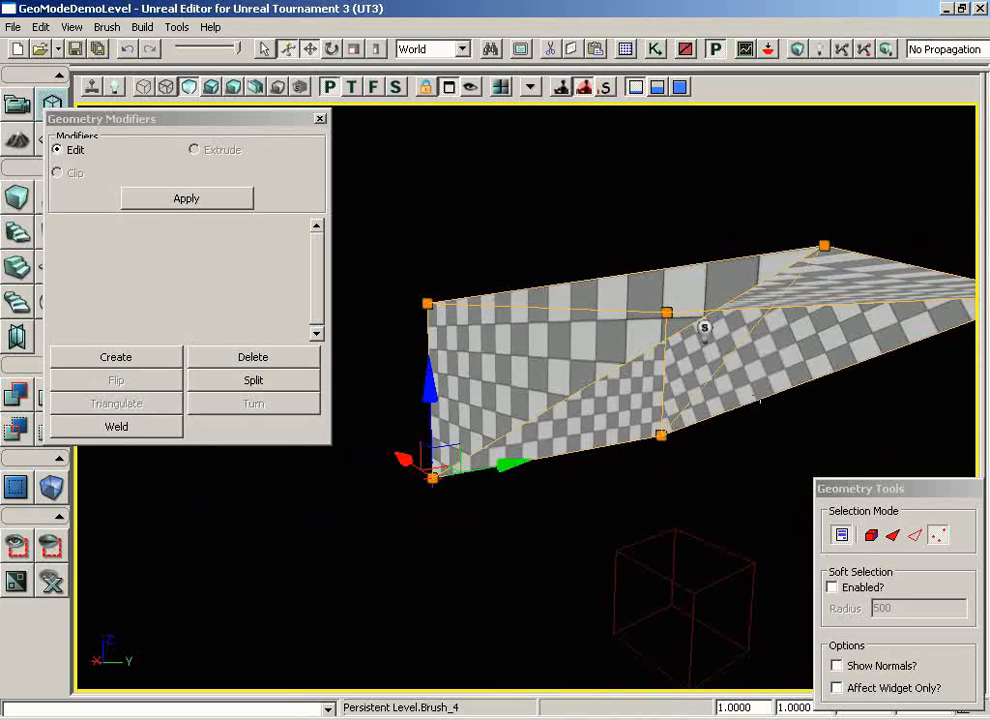
left_click(893, 538)
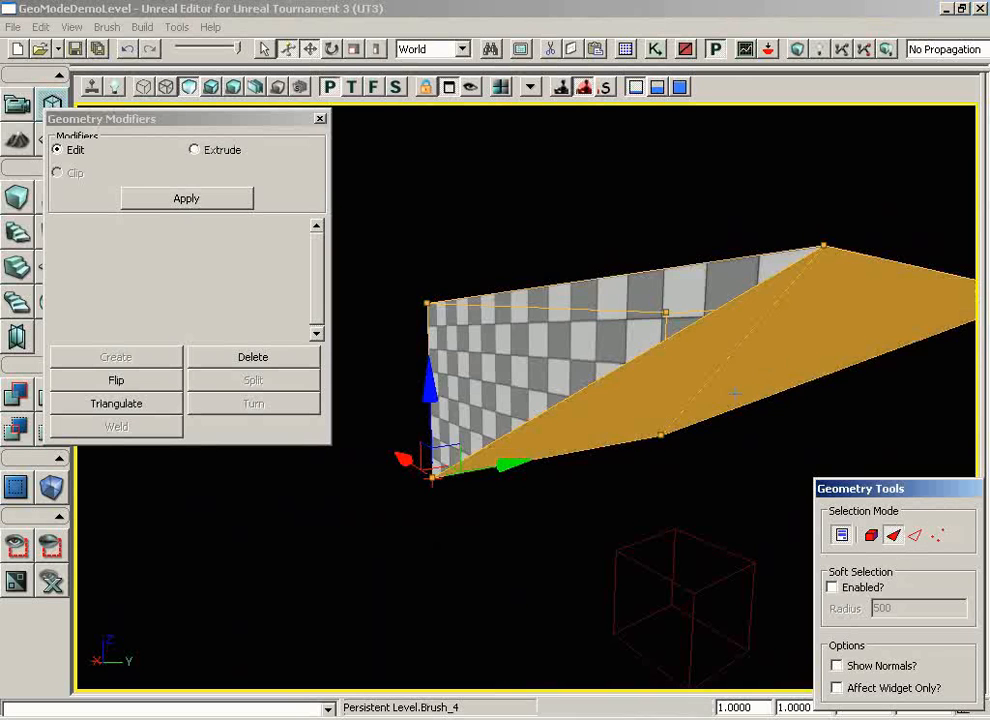
left_click_drag(822, 464, 760, 470)
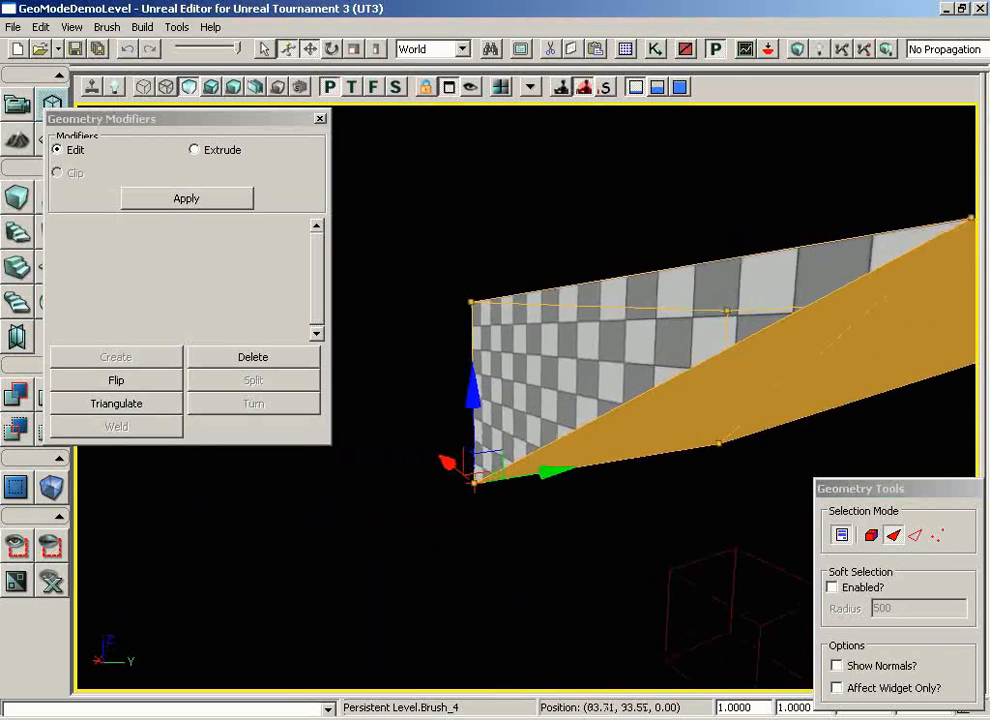
- Show the brush in wireframe and flip the newly created triangular wall polygon
mouse_move(676, 338)
middle_mouse_down()
mouse_move(672, 188)
mouse_move(670, 261)
middle_mouse_up()
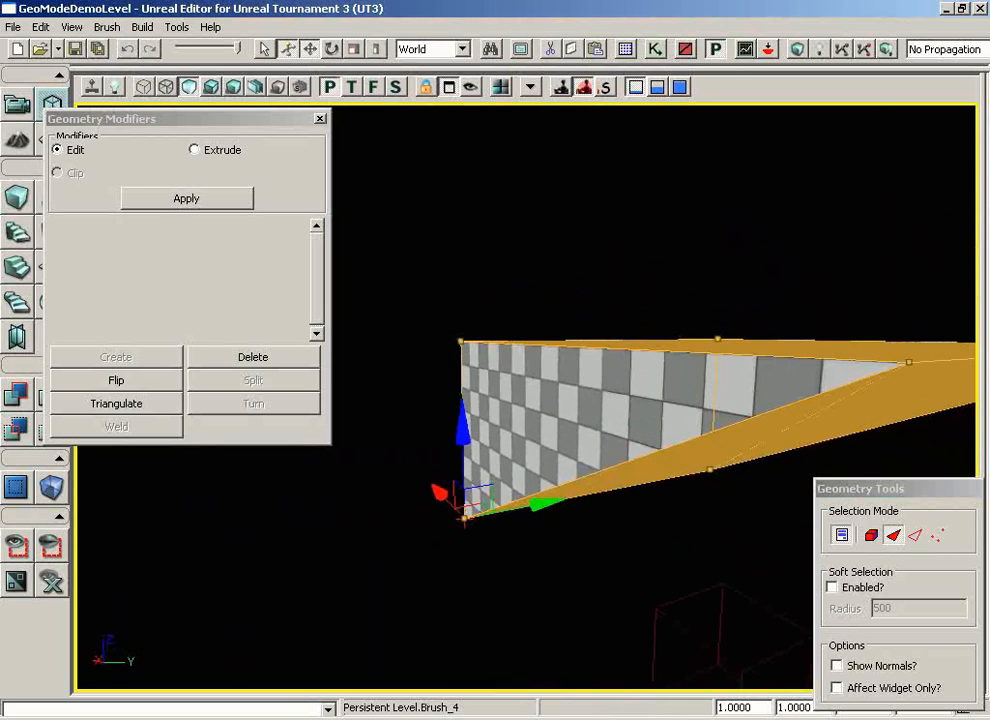
left_click(146, 90)
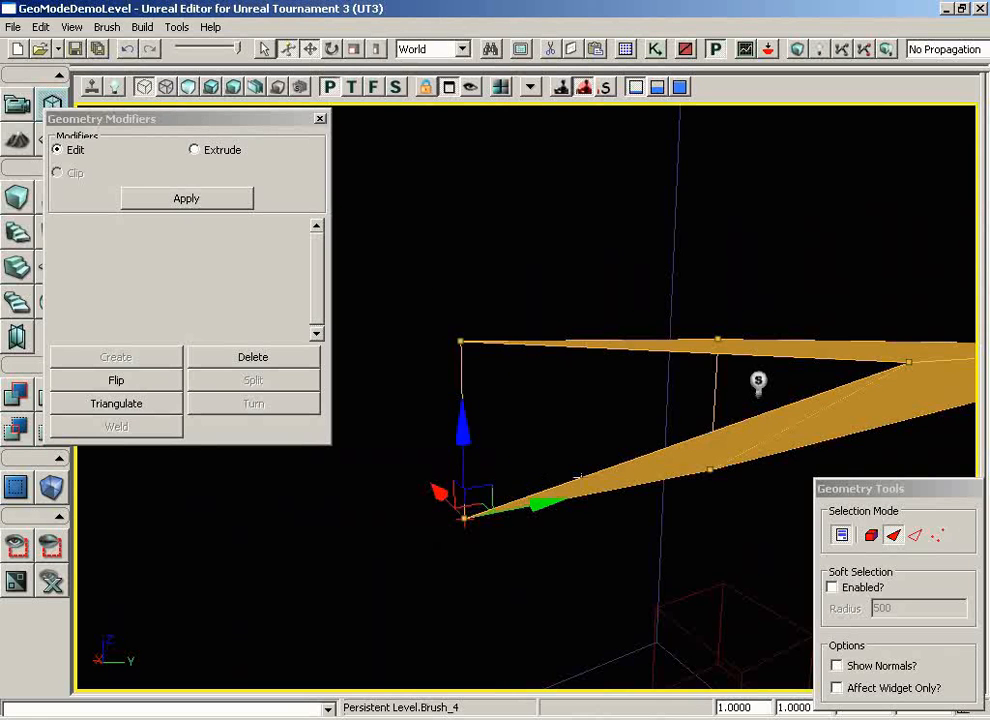
mouse_move(630, 476)
middle_mouse_down()
mouse_move(593, 478)
mouse_move(694, 314)
mouse_move(694, 149)
mouse_move(663, 104)
mouse_move(75, 213)
mouse_move(104, 327)
mouse_move(150, 327)
mouse_move(80, 378)
mouse_move(74, 396)
middle_mouse_up()
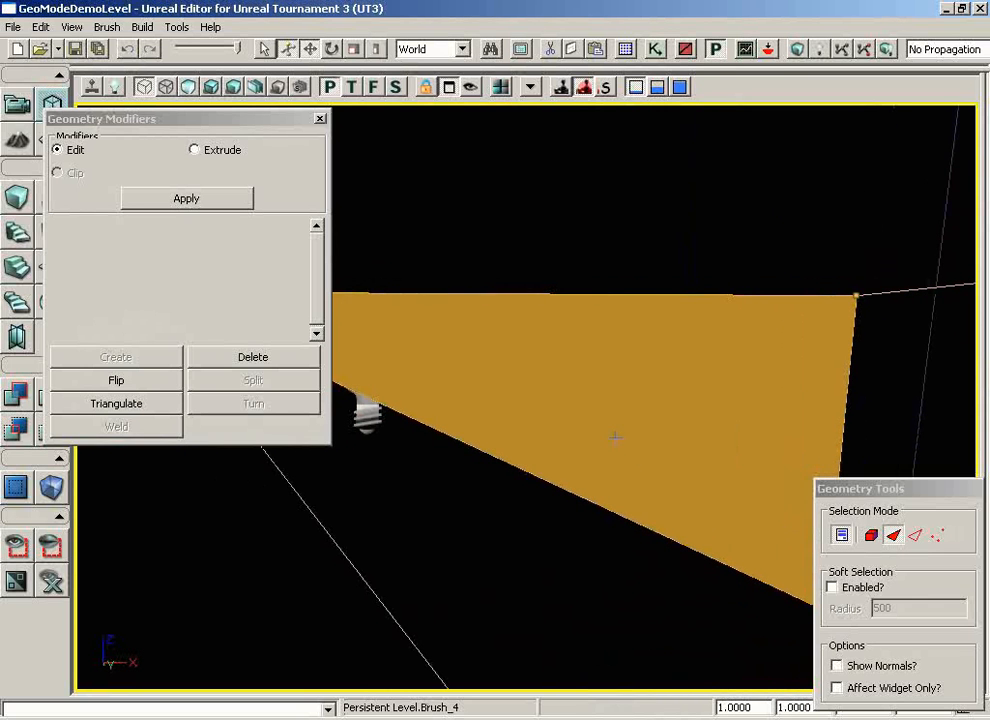
left_click(601, 397)
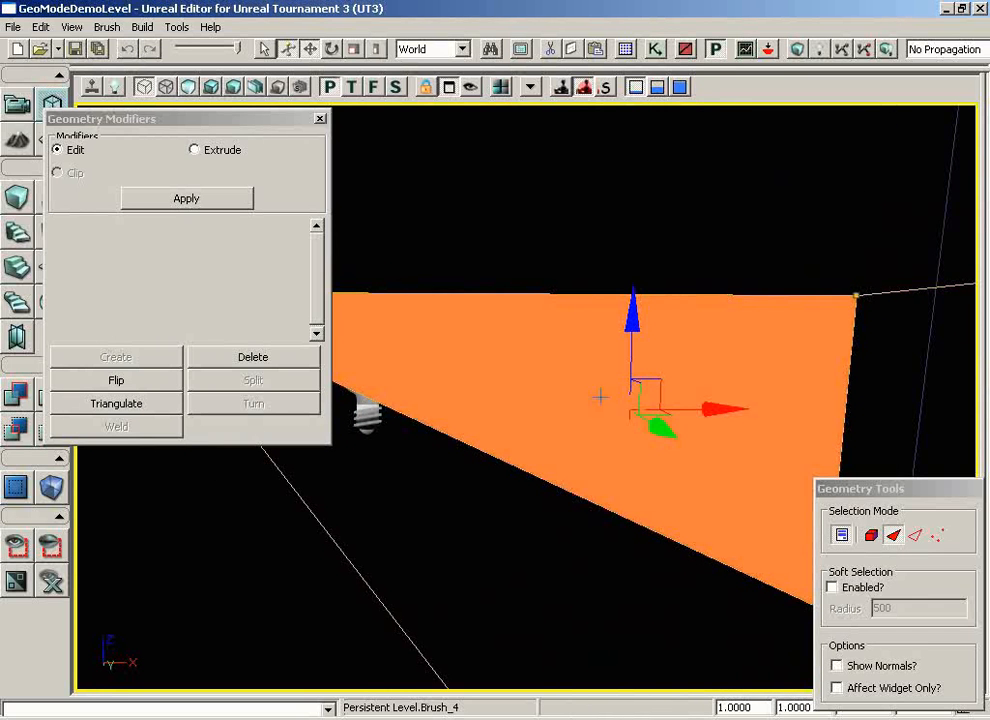
left_click(117, 383)
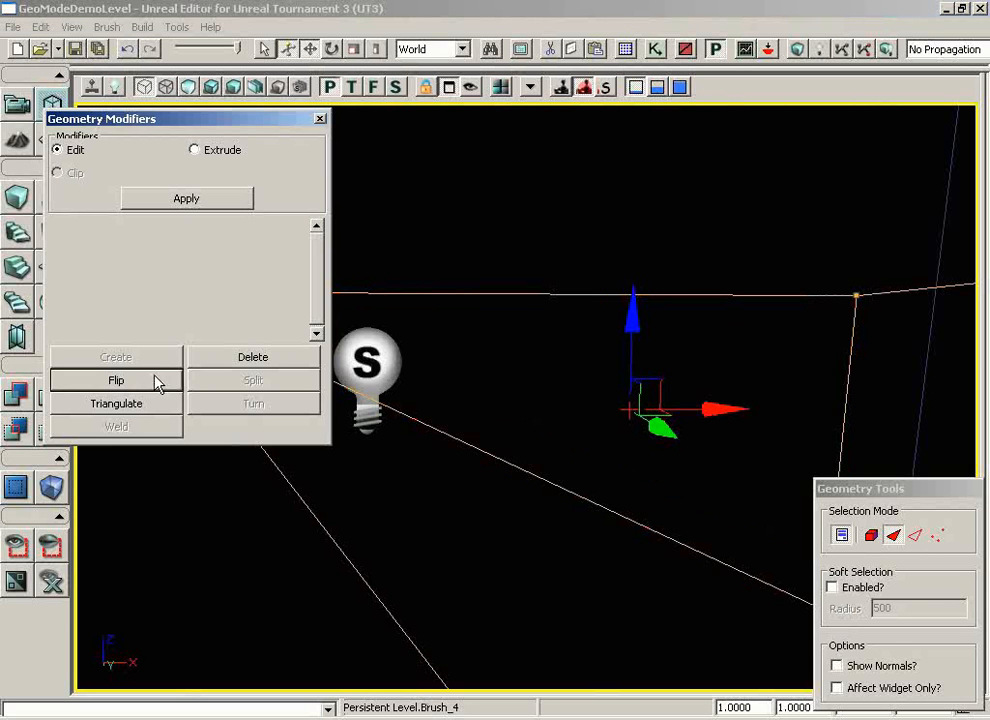
mouse_move(470, 530)
left_mouse_down()
mouse_move(572, 592)
mouse_move(475, 670)
mouse_move(77, 586)
mouse_move(354, 586)
mouse_move(78, 578)
left_mouse_up()
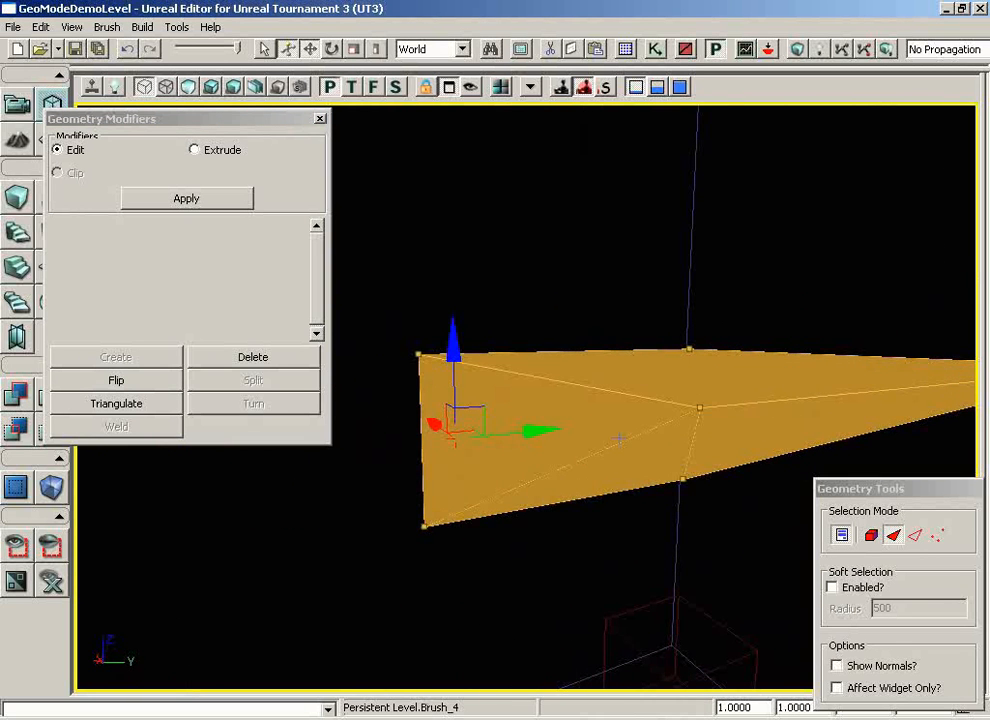
- Change the geometry selection mode to vertices, show the room with unlit shading, and rebuild the geometry
left_click(936, 537)
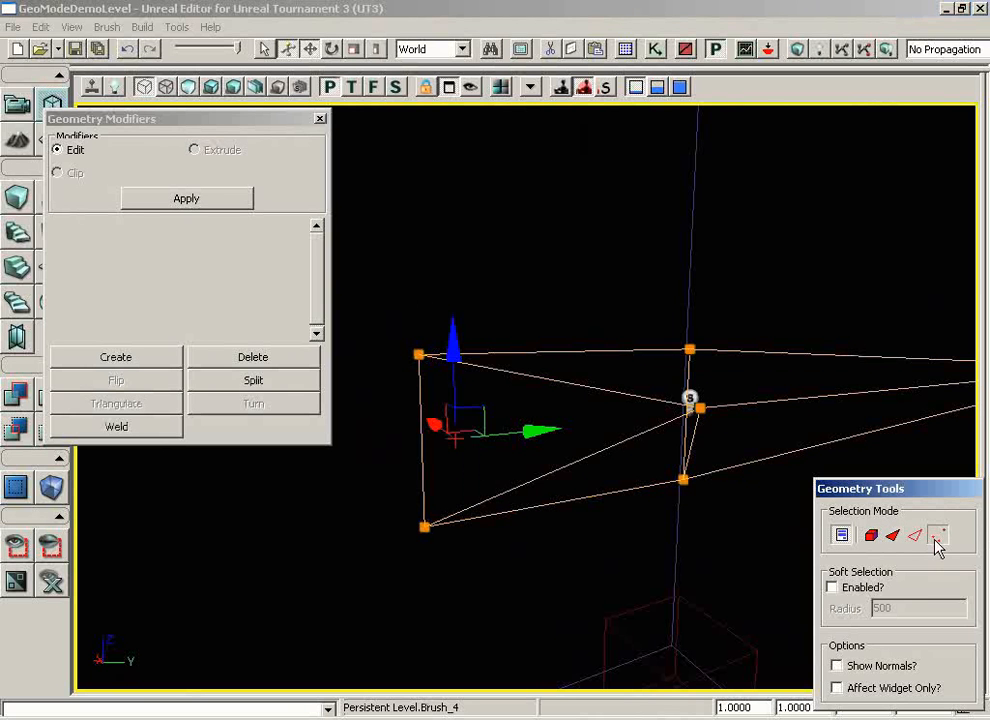
left_click(188, 87)
mouse_move(604, 327)
left_mouse_down()
mouse_move(677, 416)
mouse_move(698, 283)
left_mouse_up()
left_click(772, 50)
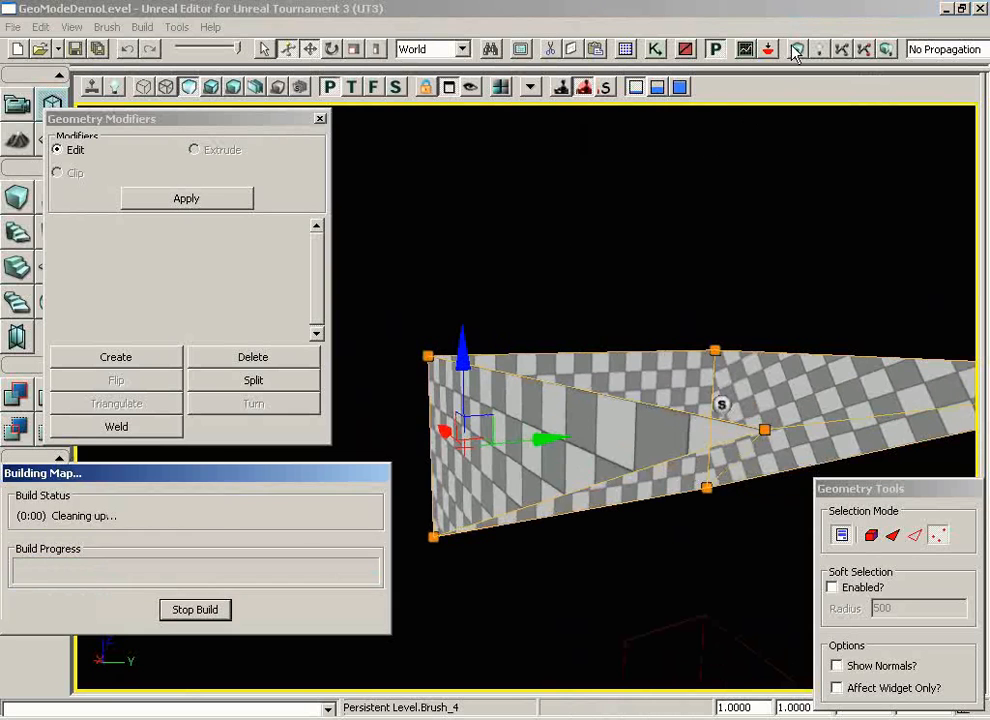
left_click(741, 160)
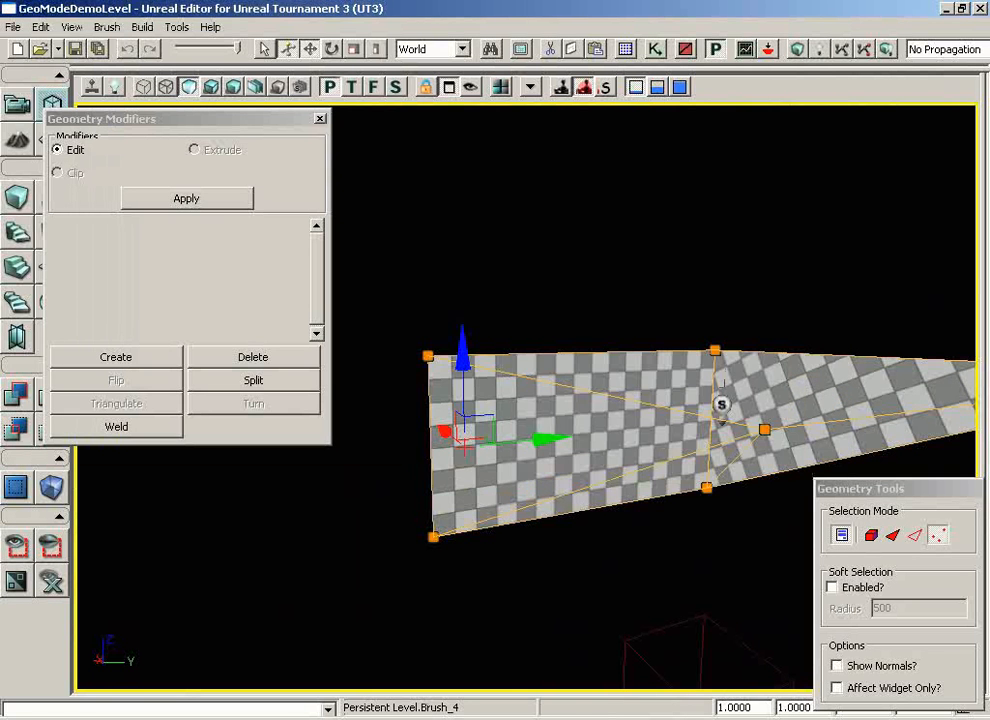
mouse_move(706, 383)
left_mouse_down()
mouse_move(690, 430)
mouse_move(495, 455)
left_mouse_up()
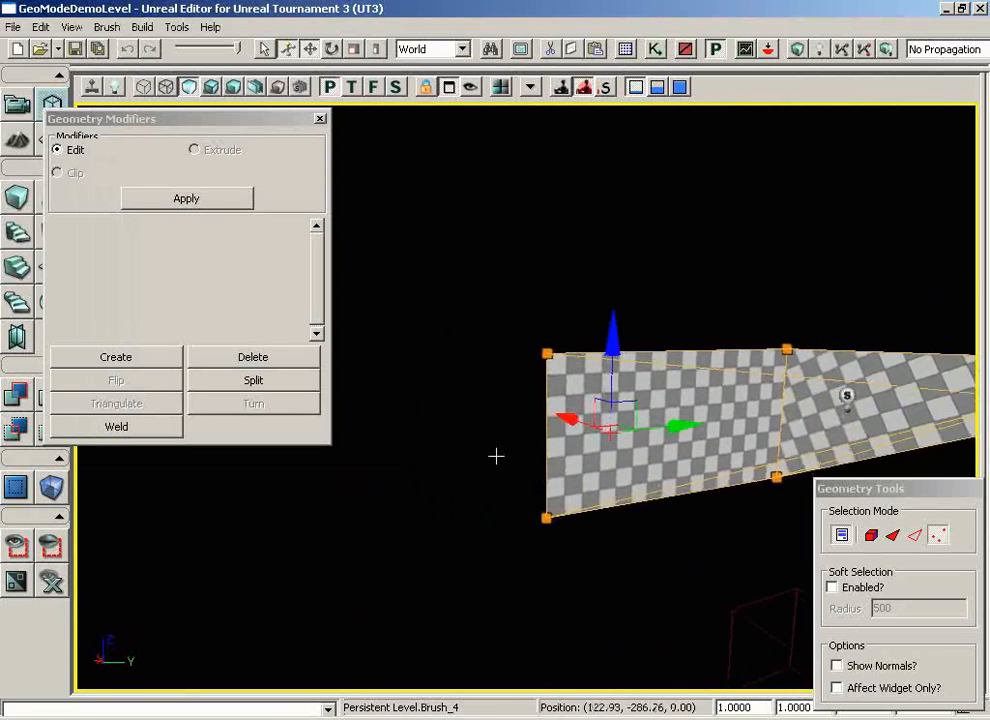
- Examine the room with lit shading from inside, then from above and outside
left_click(211, 87)
mouse_move(822, 330)
left_mouse_down()
mouse_move(818, 274)
mouse_move(769, 103)
mouse_move(804, 155)
mouse_move(813, 212)
mouse_move(979, 199)
mouse_move(977, 173)
mouse_move(940, 148)
mouse_move(776, 453)
left_mouse_up()
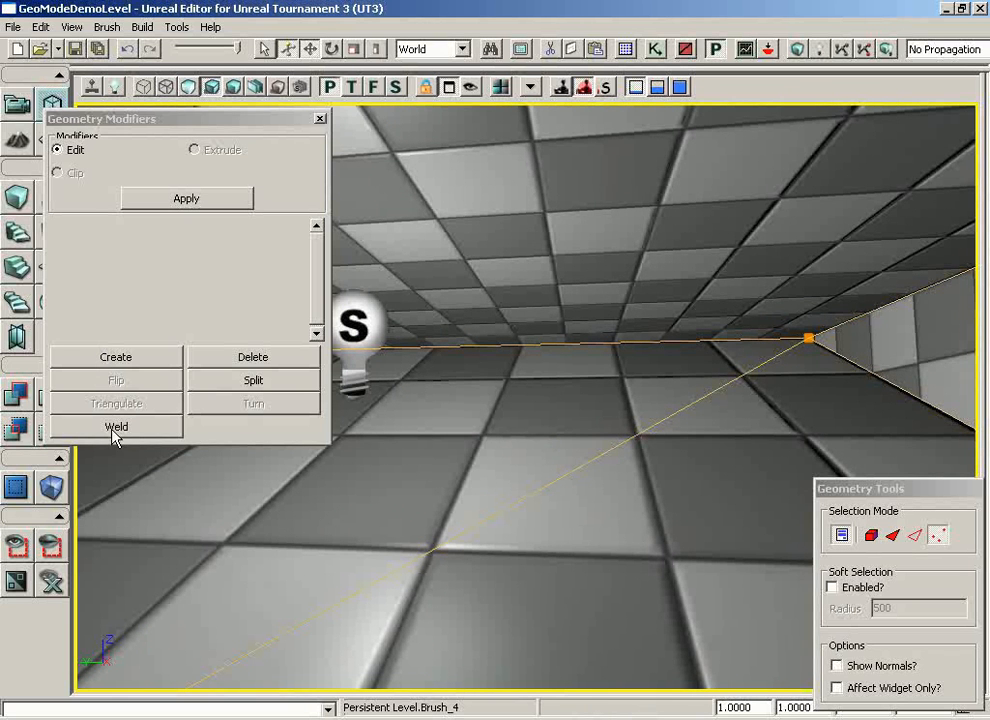
left_click_drag(576, 488, 497, 674)
middle_click_drag(668, 508, 694, 199)
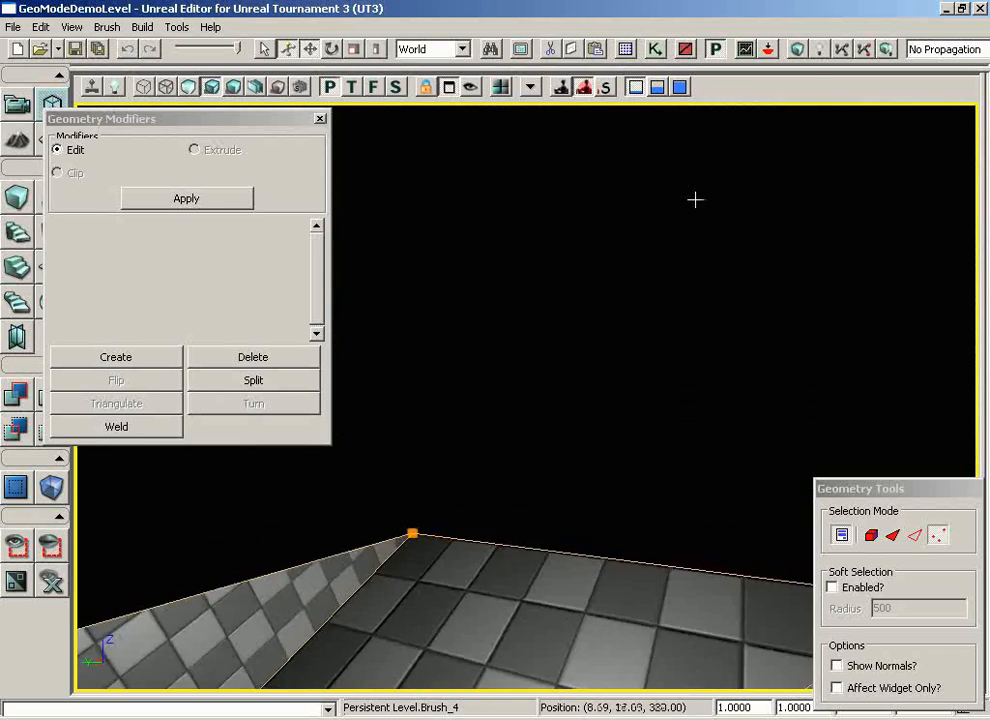
left_click_drag(694, 199, 650, 303)
right_click_drag(650, 303, 716, 534)
left_click_drag(716, 541, 656, 690)
right_click_drag(696, 412, 713, 382)
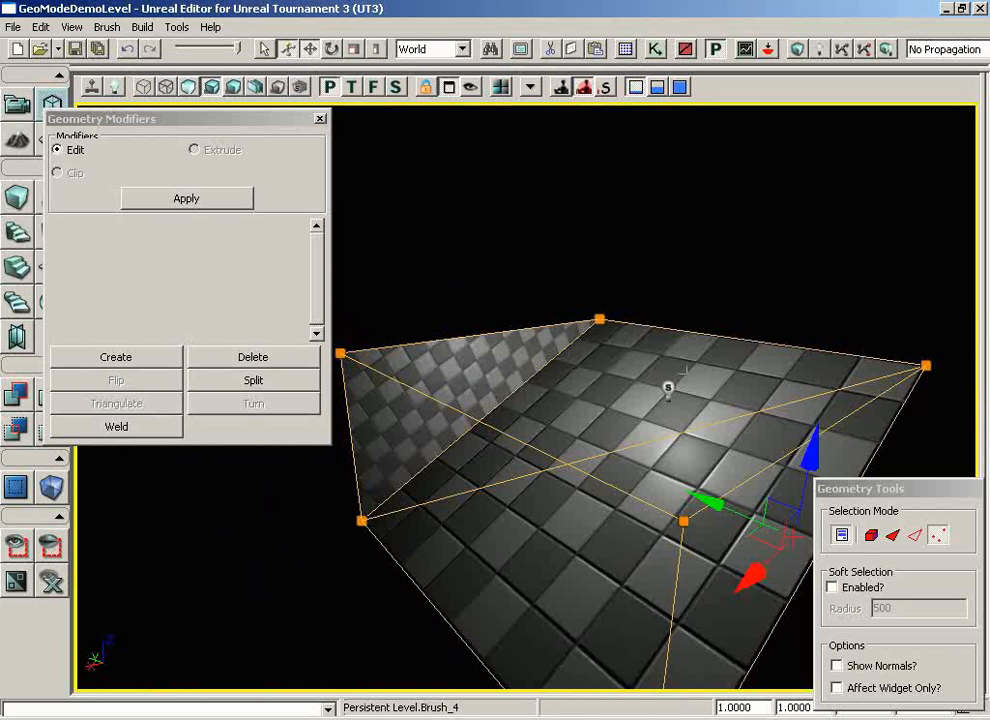
- Split the ceiling polygon using its near corner vertex and the opposite far corner vertex
left_click(683, 521)
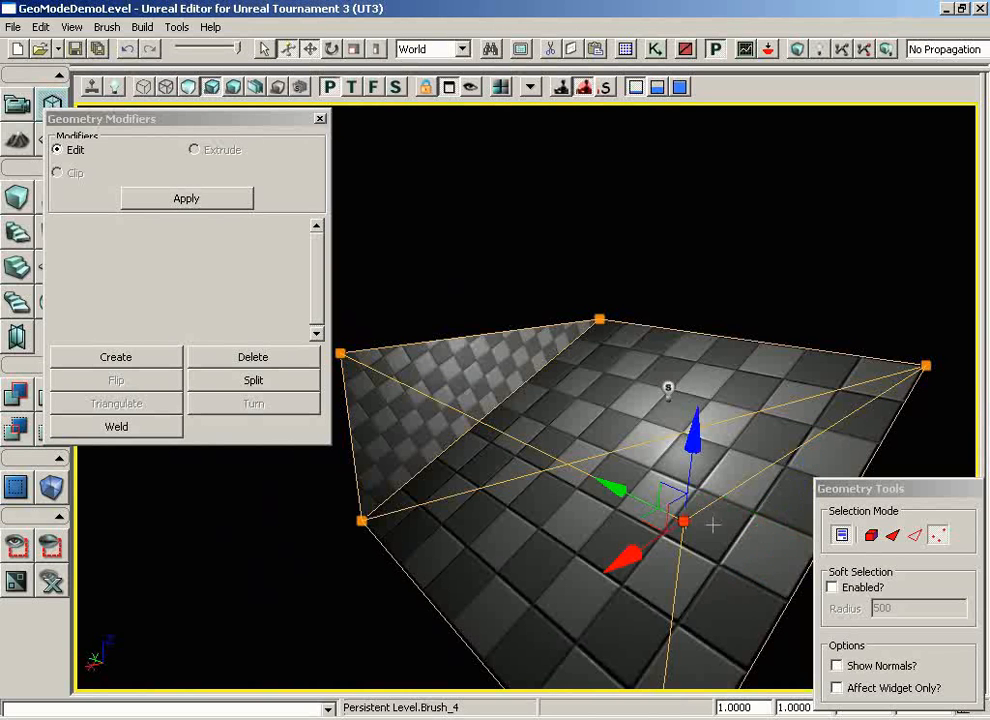
left_click(599, 320)
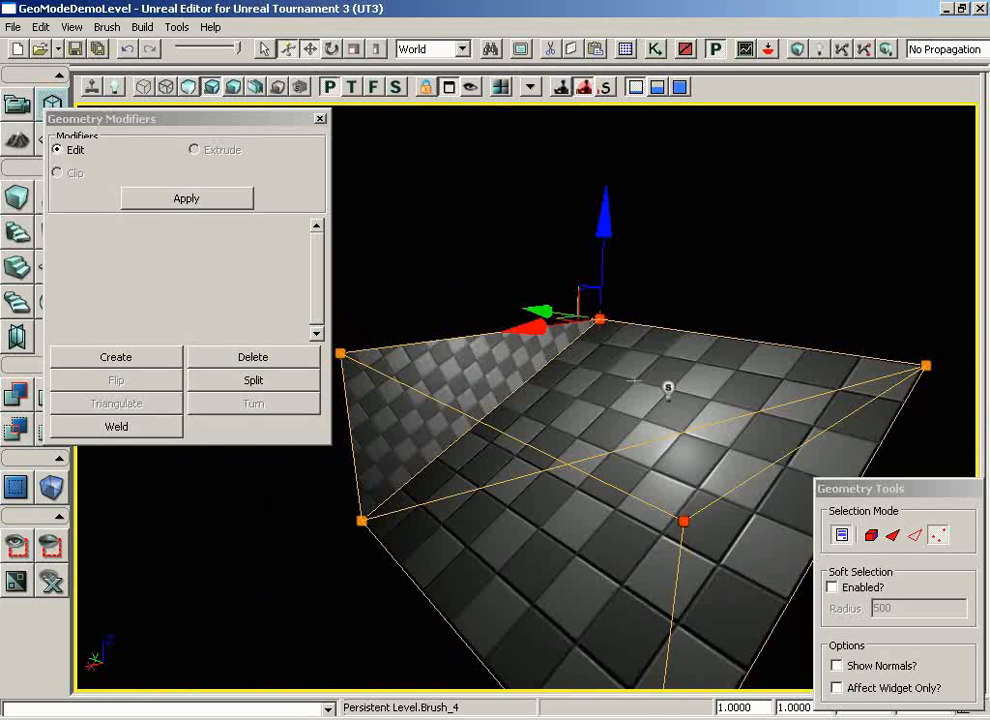
left_click(254, 381)
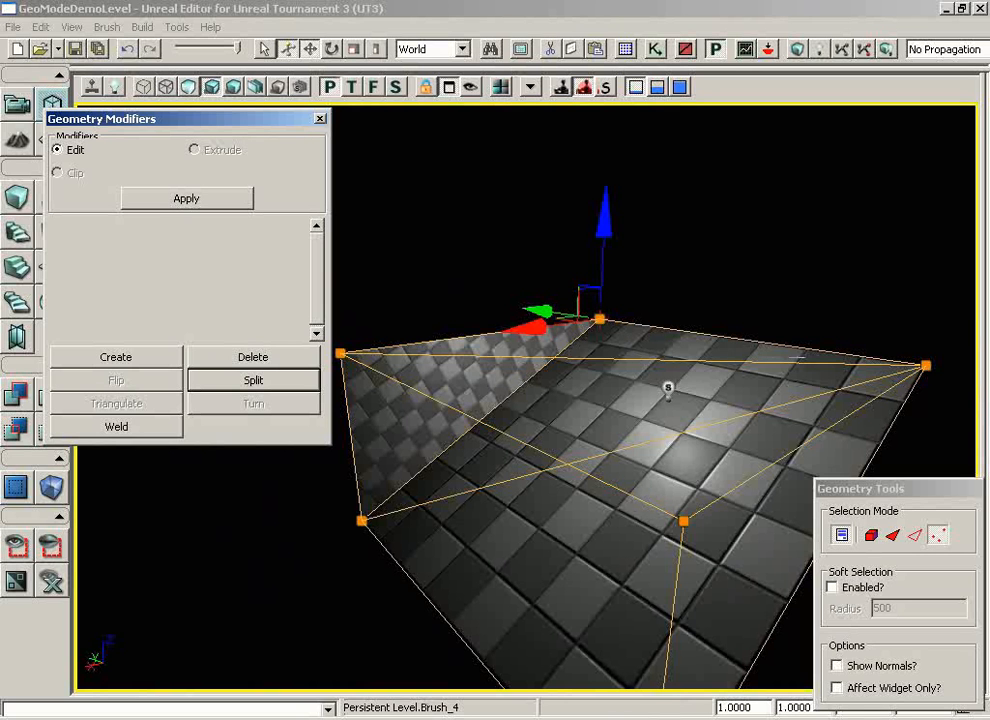
- Try to split again between the same two opposite ceiling vertices and dismiss the message
left_click(599, 319)
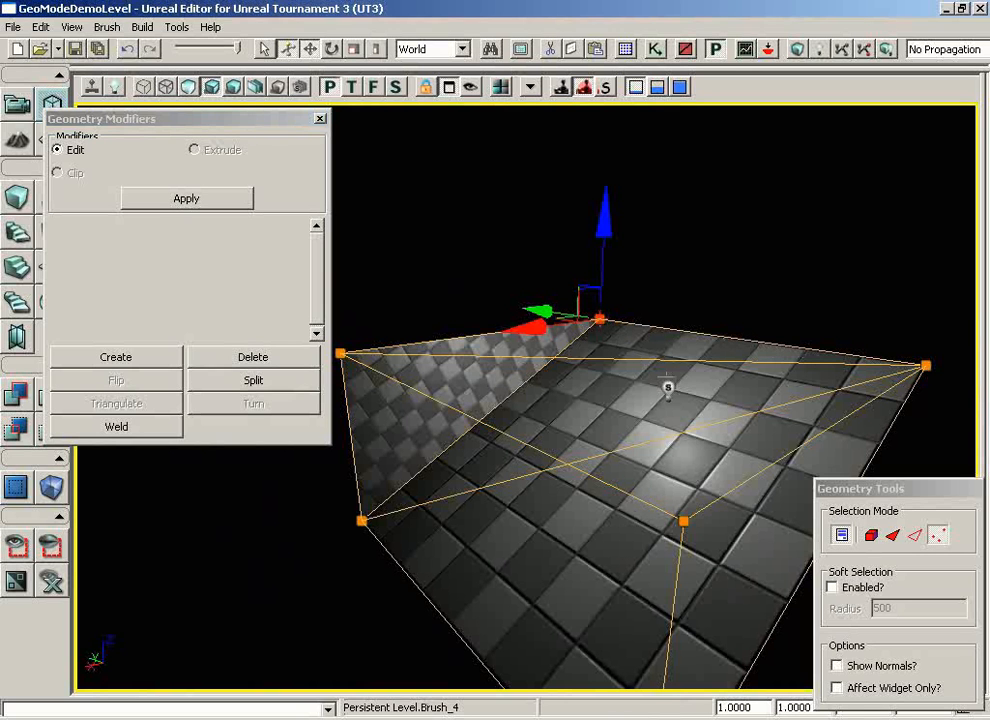
left_click(683, 521)
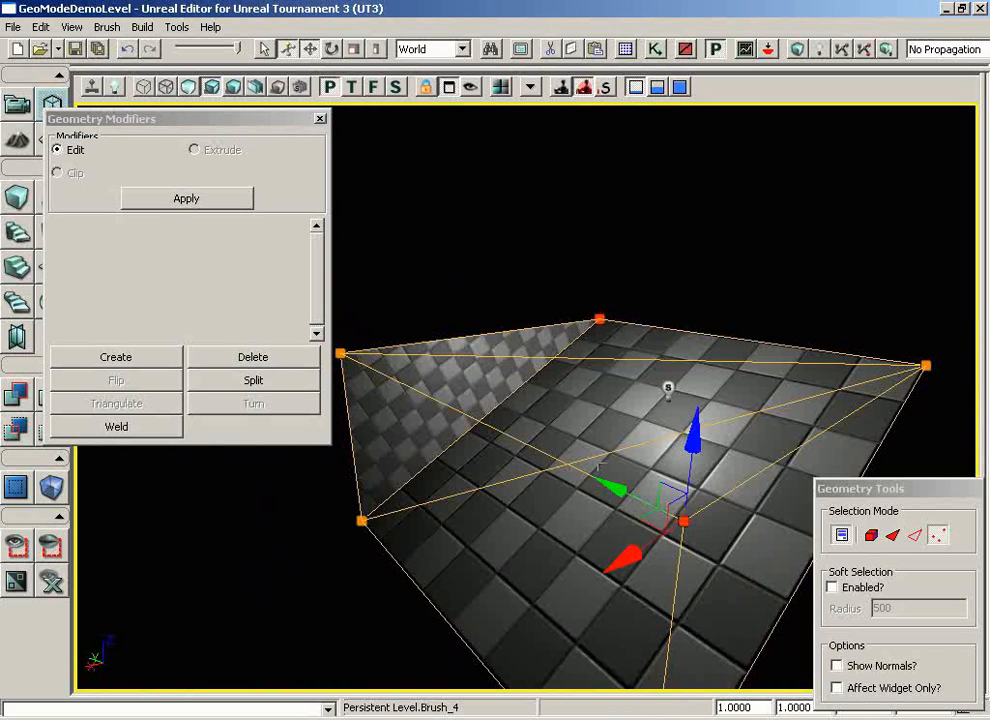
left_click(266, 387)
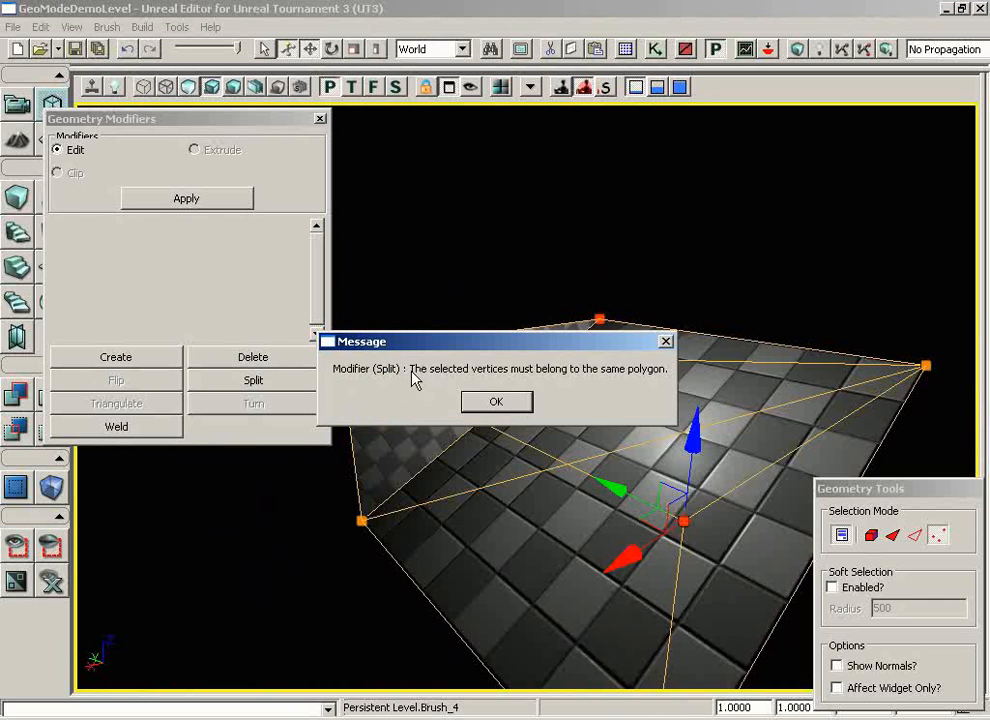
left_click(488, 403)
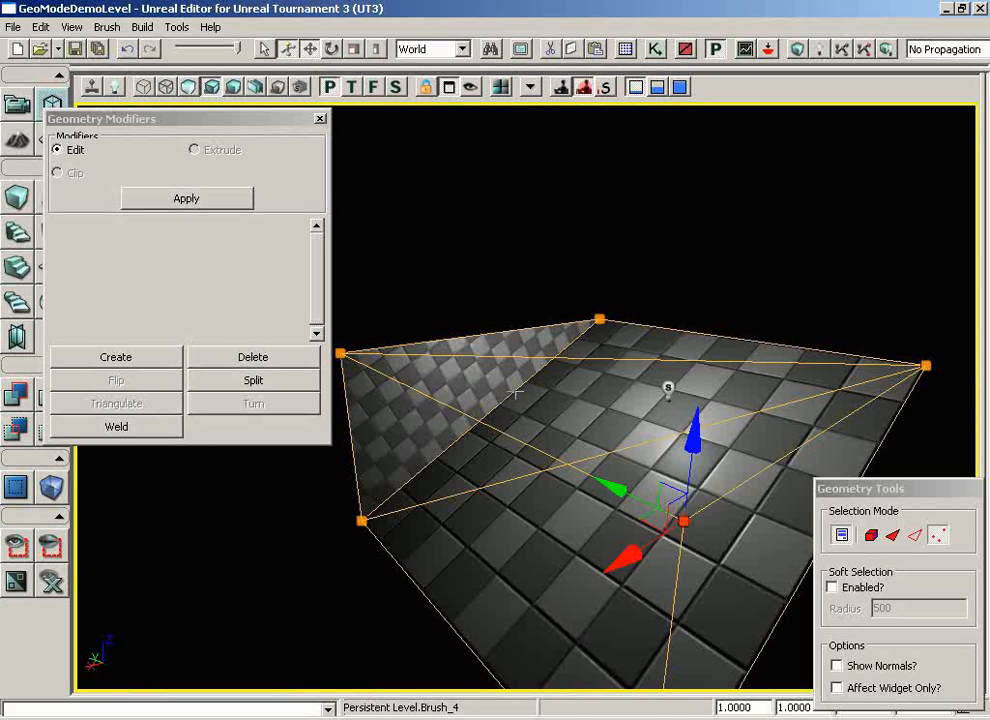
- Delete the far ceiling corner vertex, rebuild the geometry, and inspect the room around the removed corner
left_click_drag(734, 376, 712, 105)
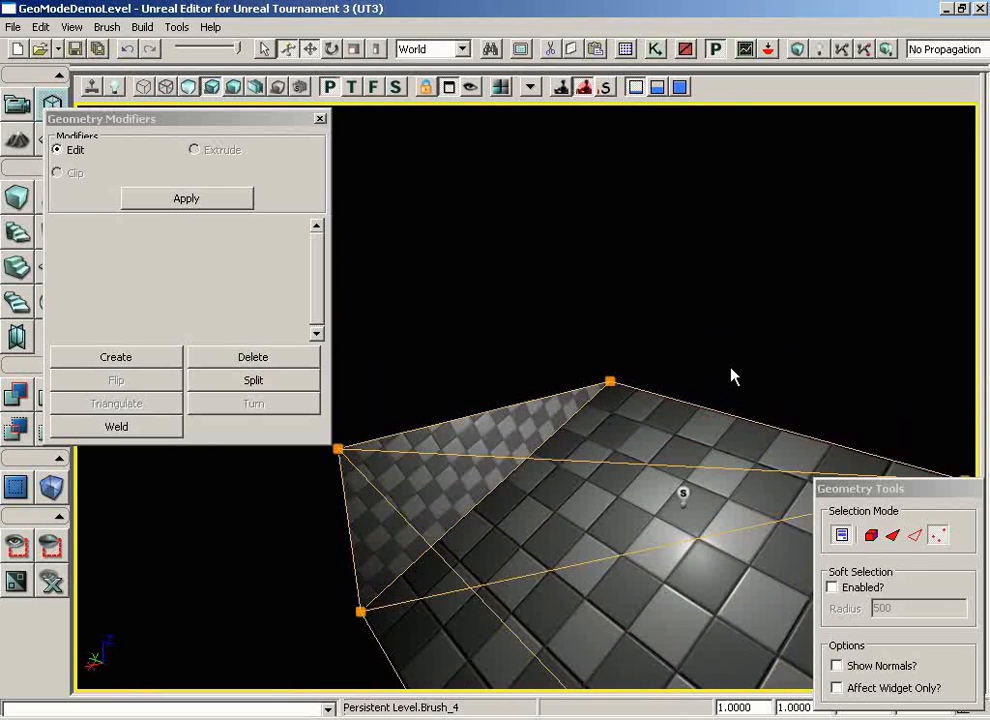
mouse_move(731, 376)
left_mouse_down()
mouse_move(641, 464)
mouse_move(809, 387)
mouse_move(767, 228)
mouse_move(731, 376)
left_mouse_up()
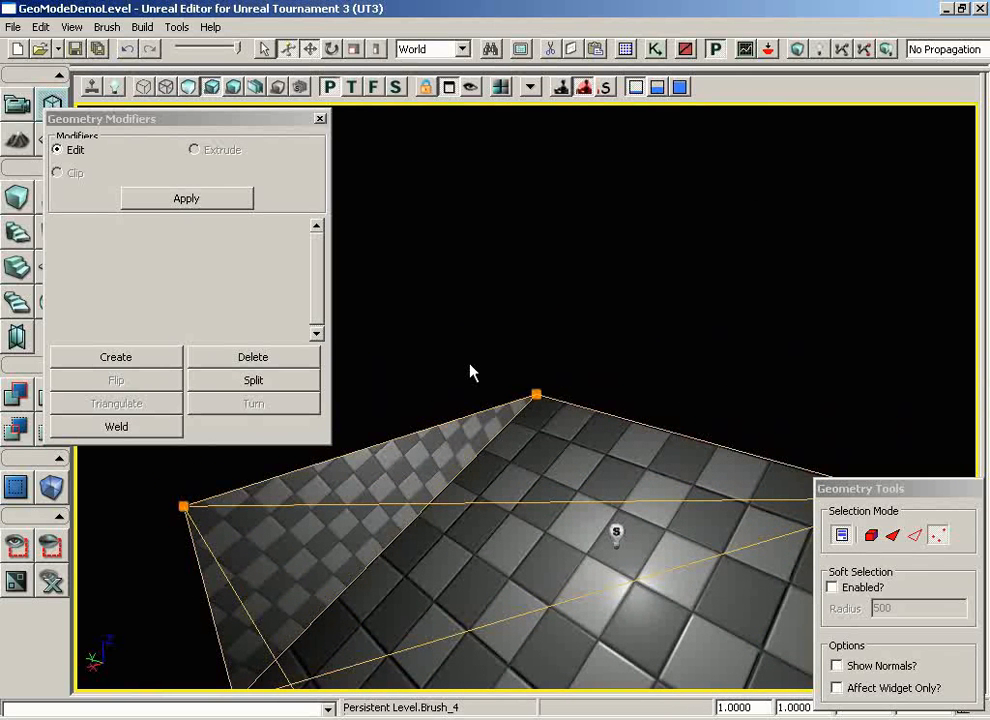
left_click(536, 392)
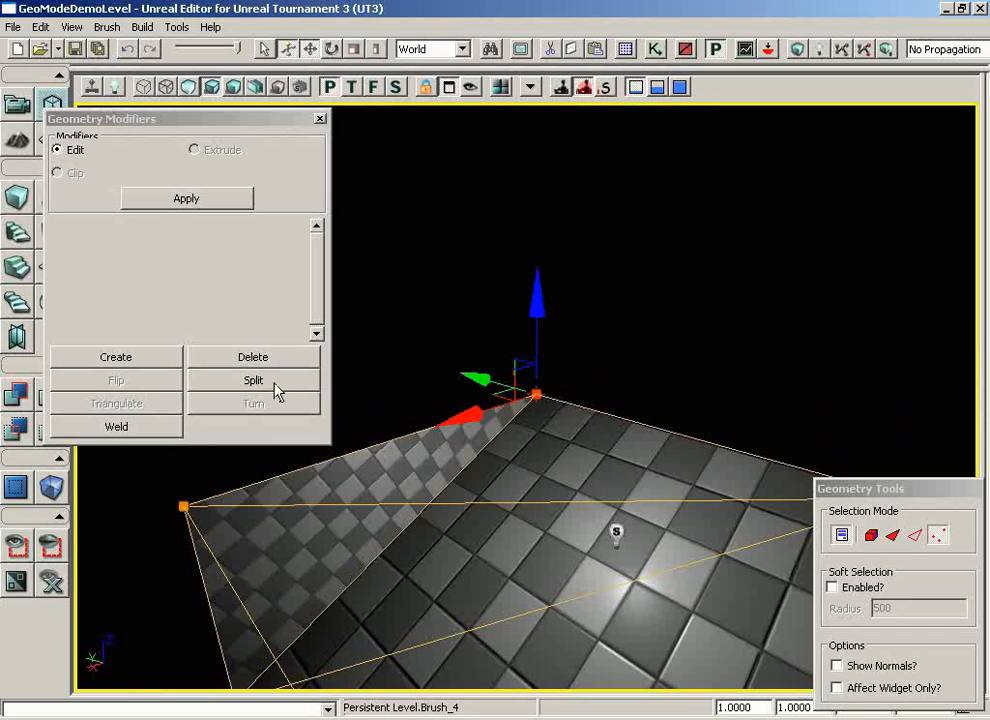
left_click(252, 360)
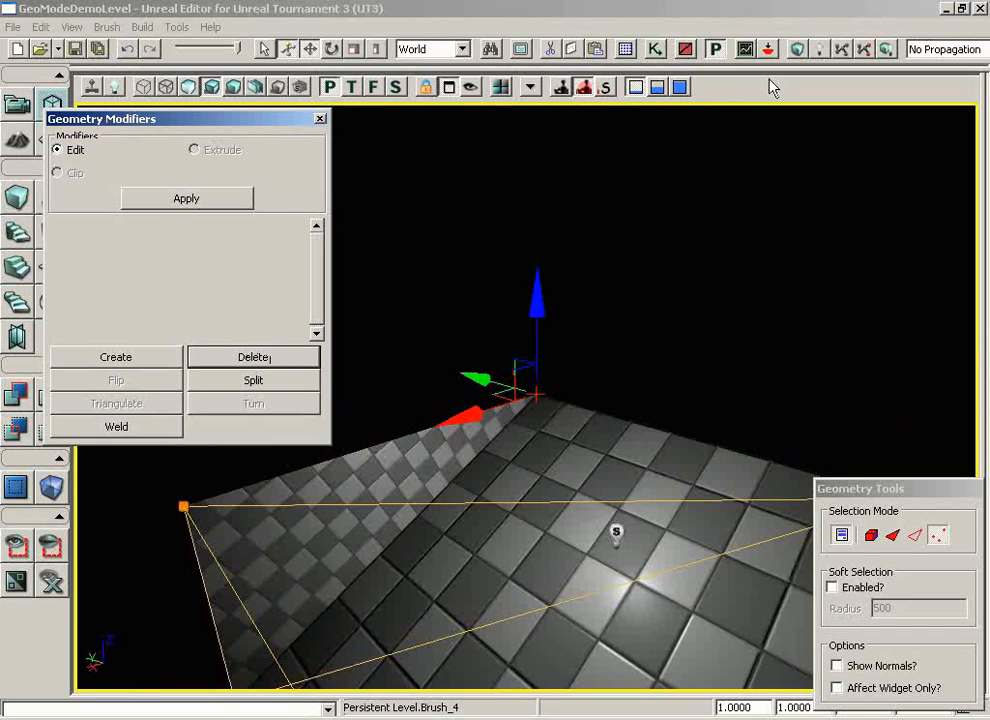
left_click(793, 48)
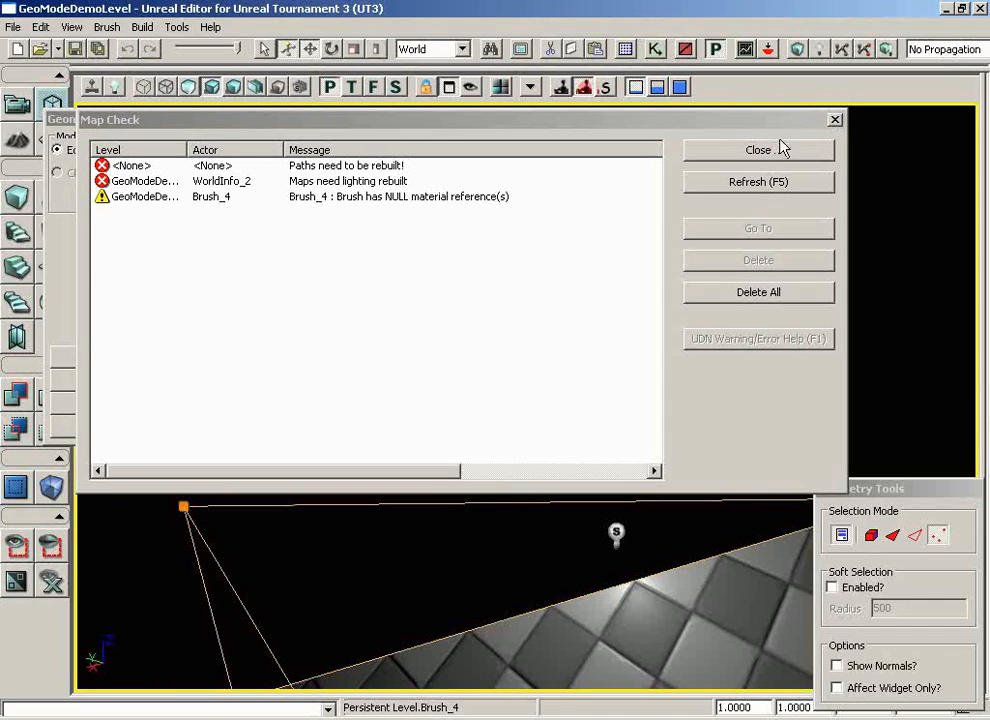
left_click(777, 150)
mouse_move(742, 272)
right_mouse_down()
mouse_move(742, 290)
mouse_move(703, 334)
mouse_move(640, 300)
right_mouse_up()
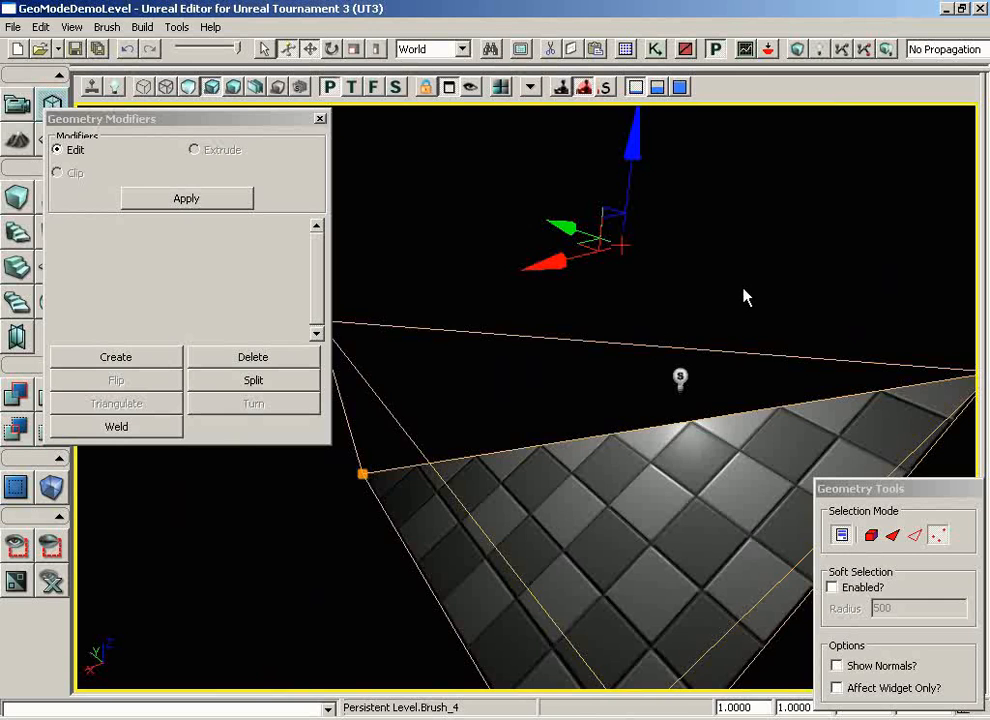
right_click_drag(744, 297, 725, 260)
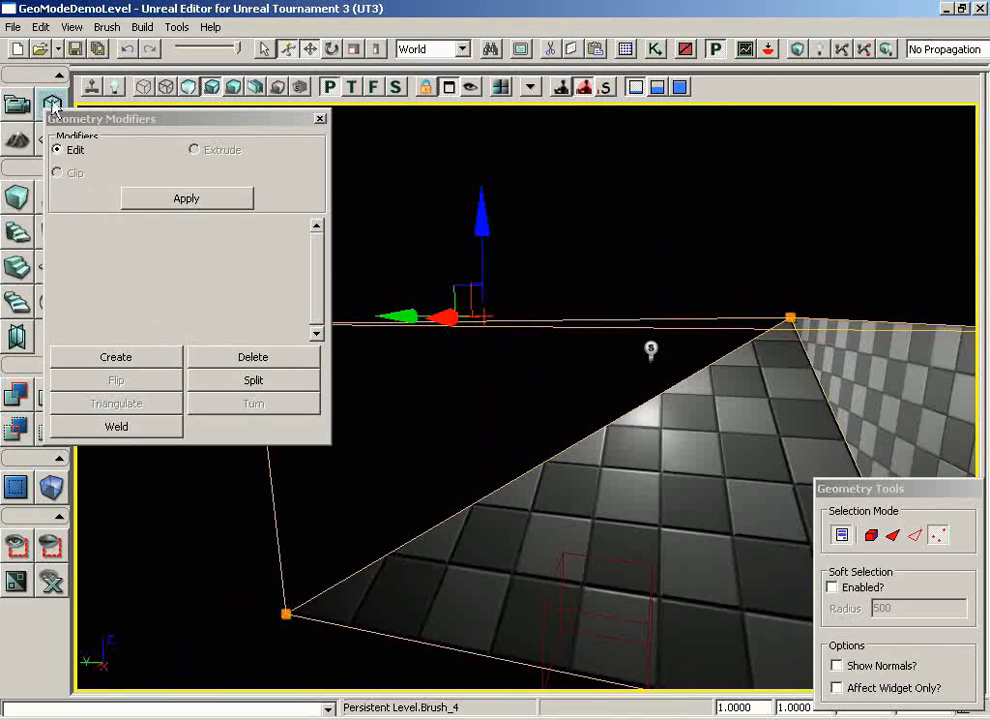
- Reopen GeoModeDemoLevel.ut3 from the recent maps without saving the changes
left_click(58, 49)
left_click(81, 67)
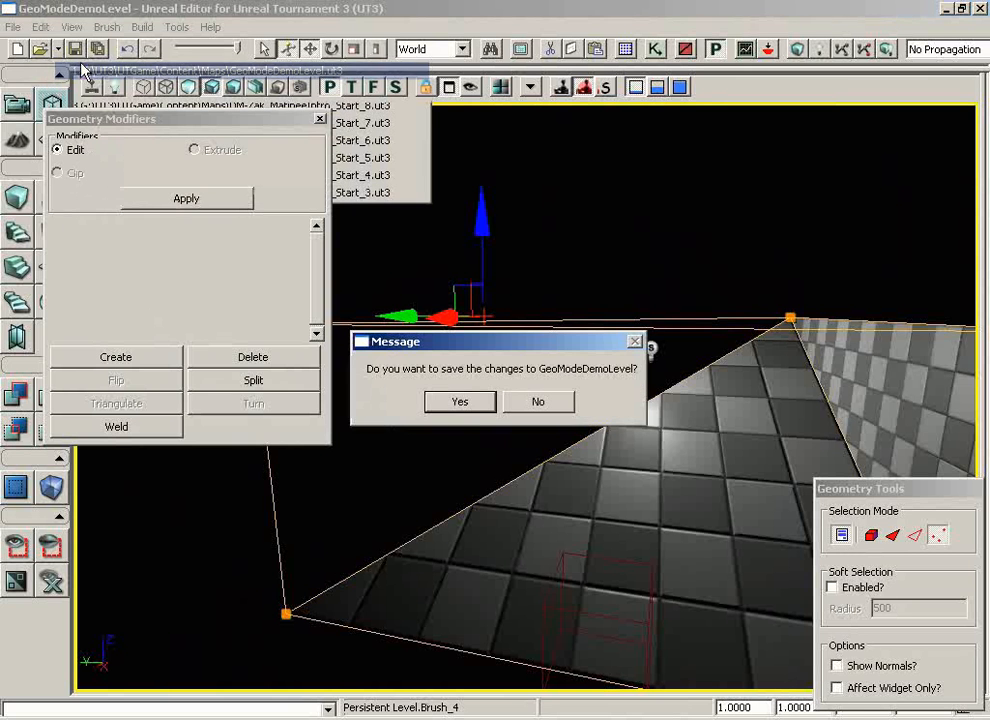
left_click(530, 402)
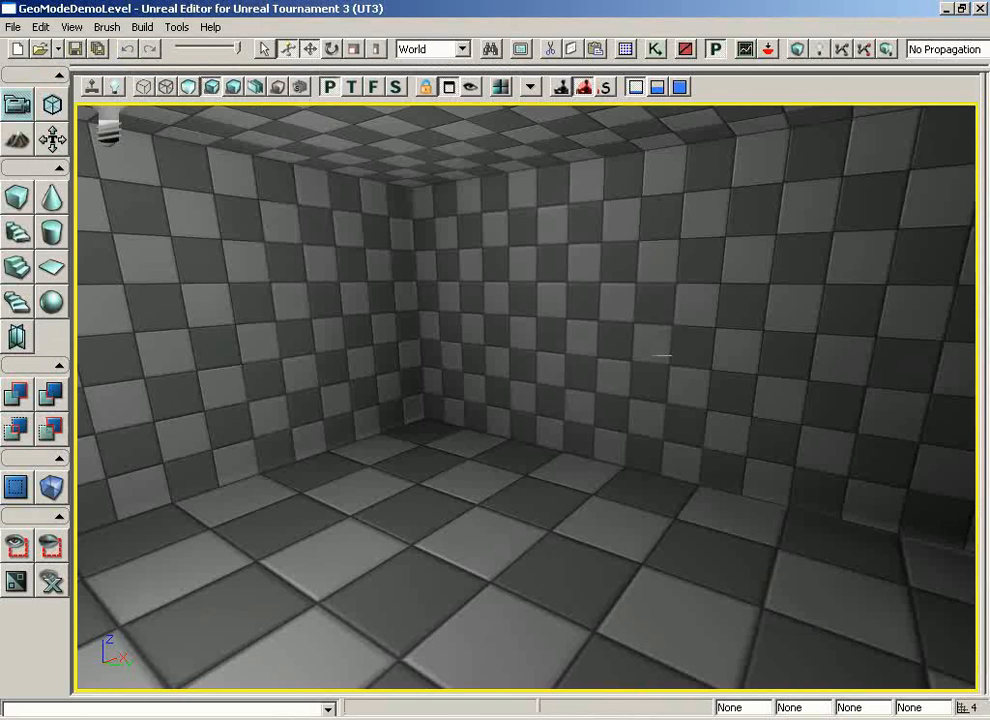
- Show the reloaded level in wireframe, select the room brush, and view the whole brush from outside
left_click_drag(661, 355, 625, 480)
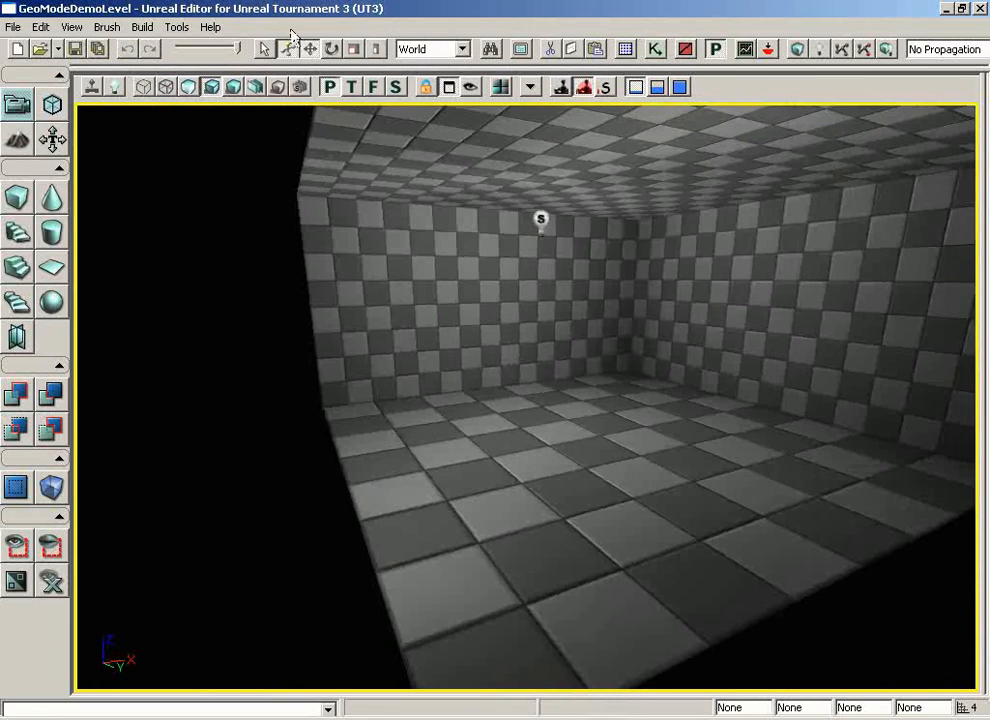
left_click(144, 87)
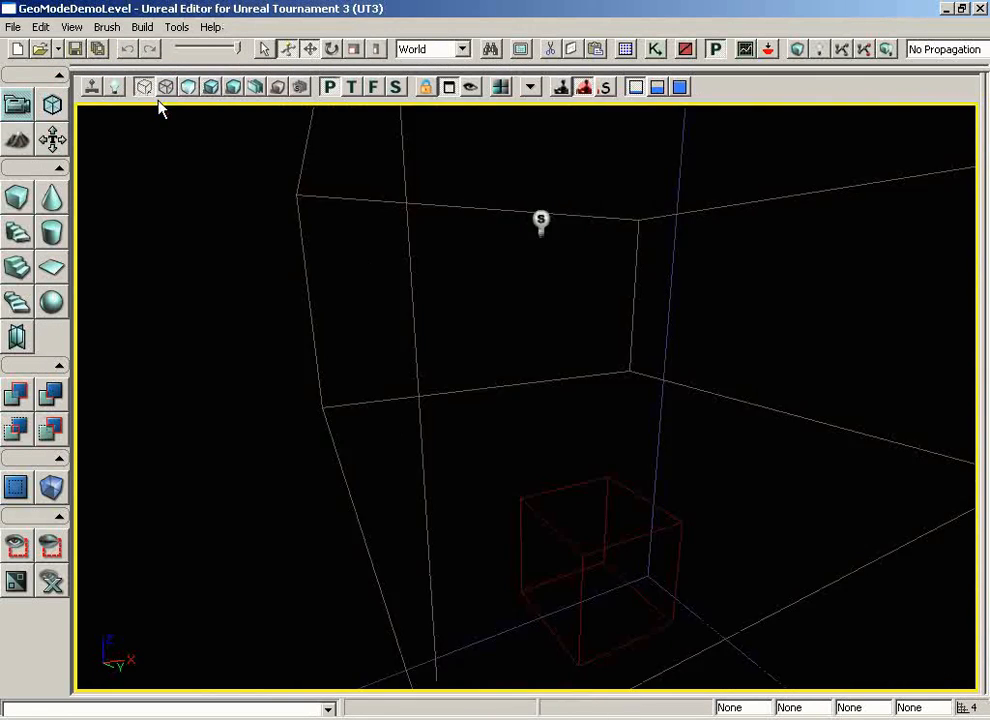
left_click(298, 189)
middle_click_drag(592, 305, 610, 110)
mouse_move(610, 110)
left_mouse_down()
mouse_move(674, 565)
mouse_move(640, 610)
left_mouse_up()
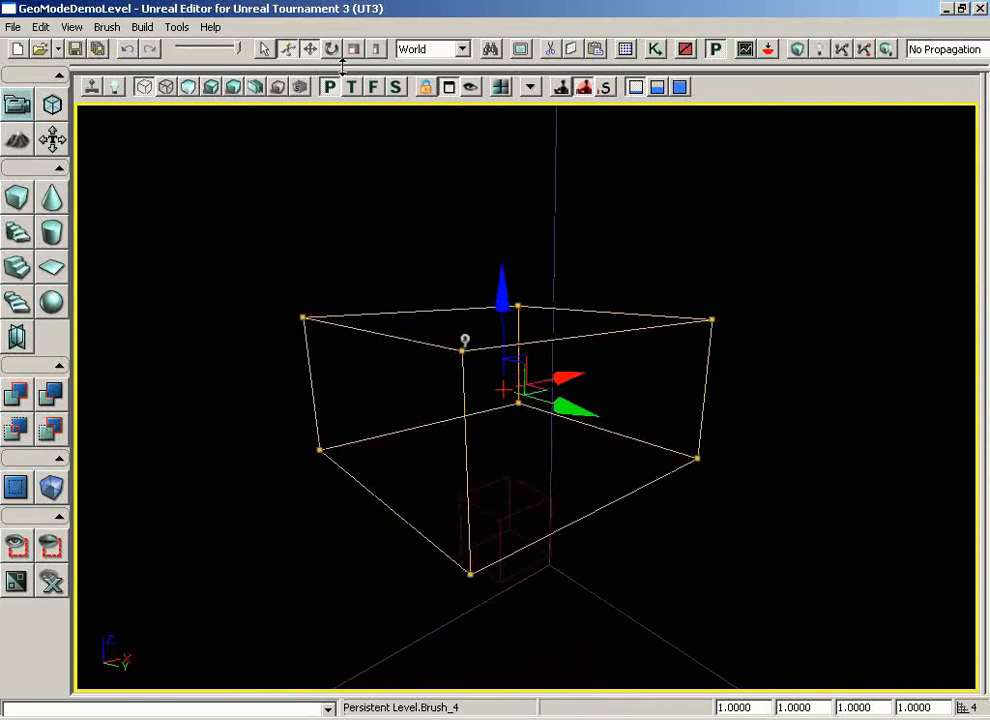
- Enter Geometry Mode on the room brush and hide the Geometry Modifiers window
left_click(52, 104)
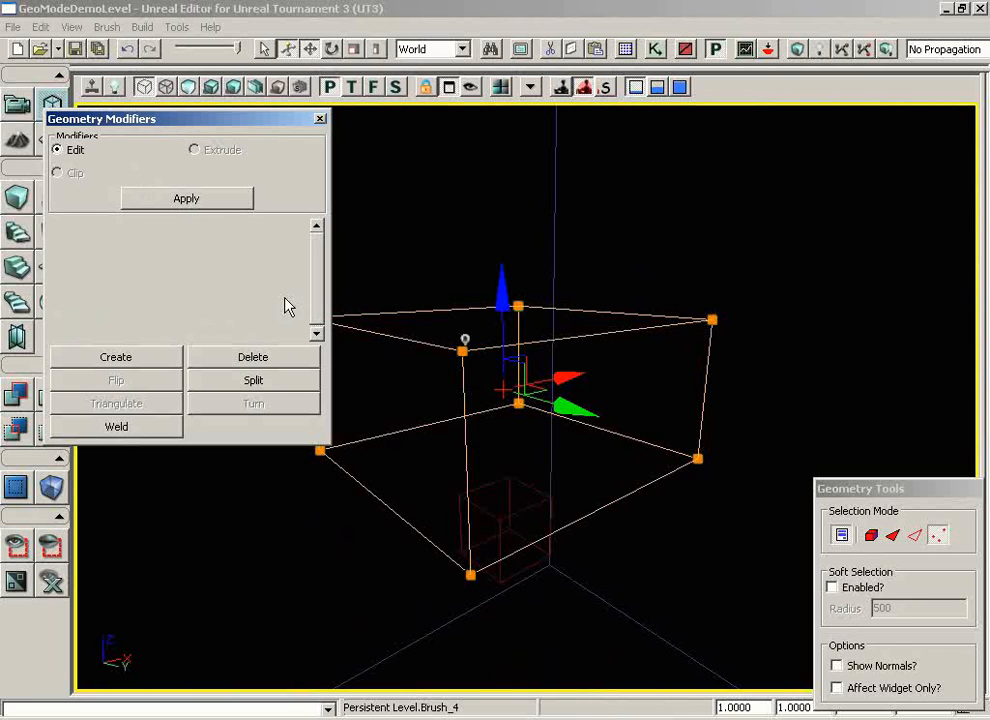
mouse_move(283, 307)
left_mouse_down()
mouse_move(659, 278)
mouse_move(625, 307)
left_mouse_up()
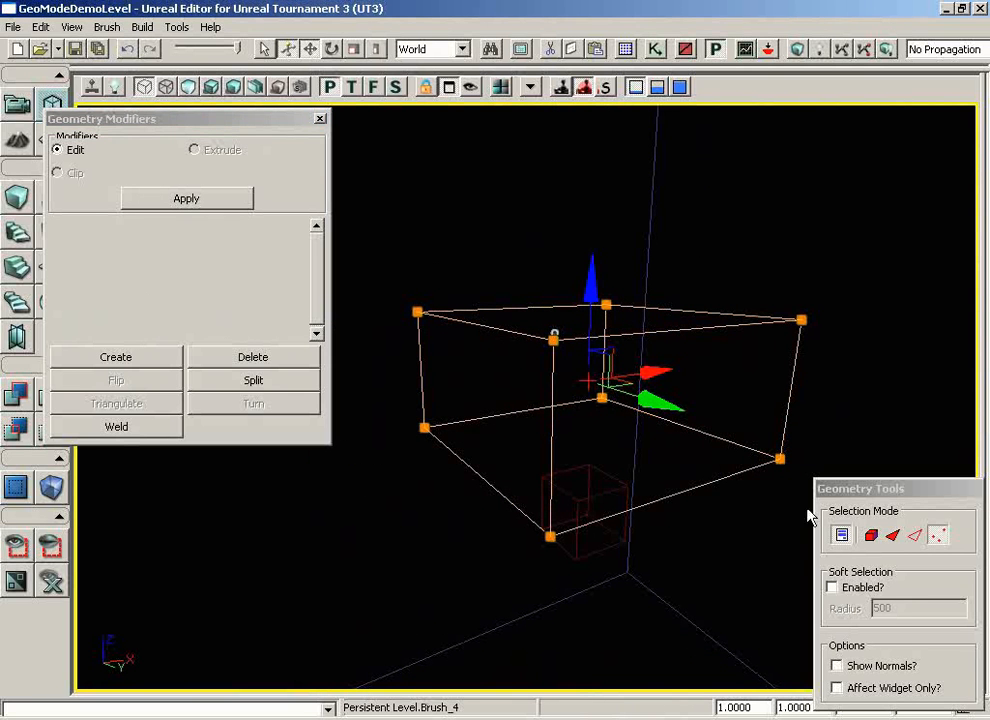
left_click(842, 536)
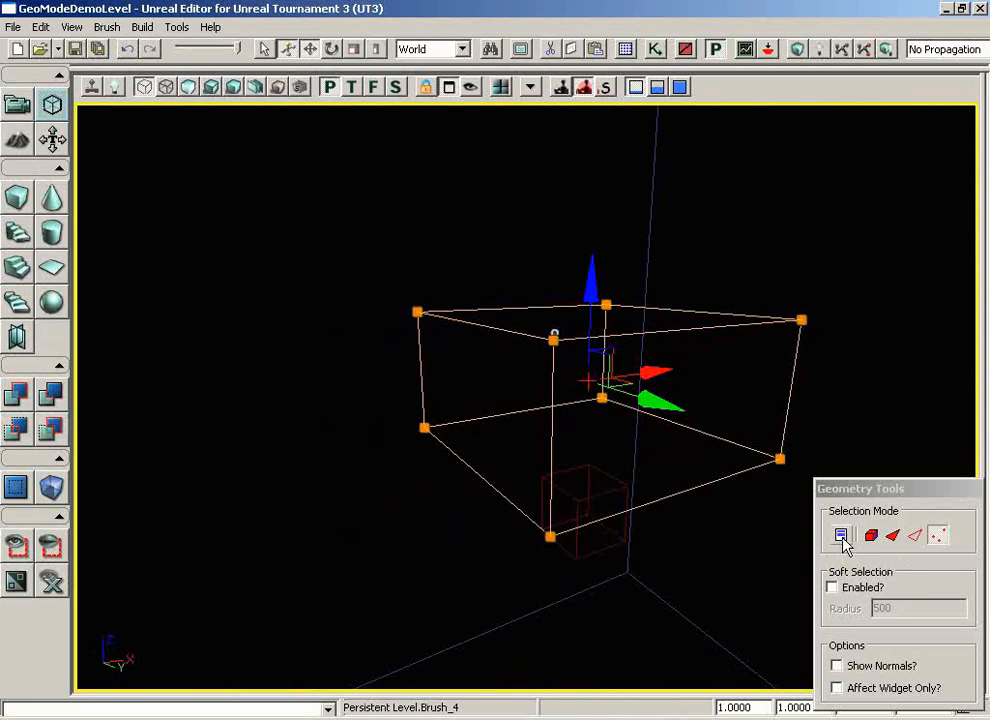
- Show the Geometry Modifiers, choose edge selection, and split the room brush's floor between two opposite floor edges
left_click(842, 537)
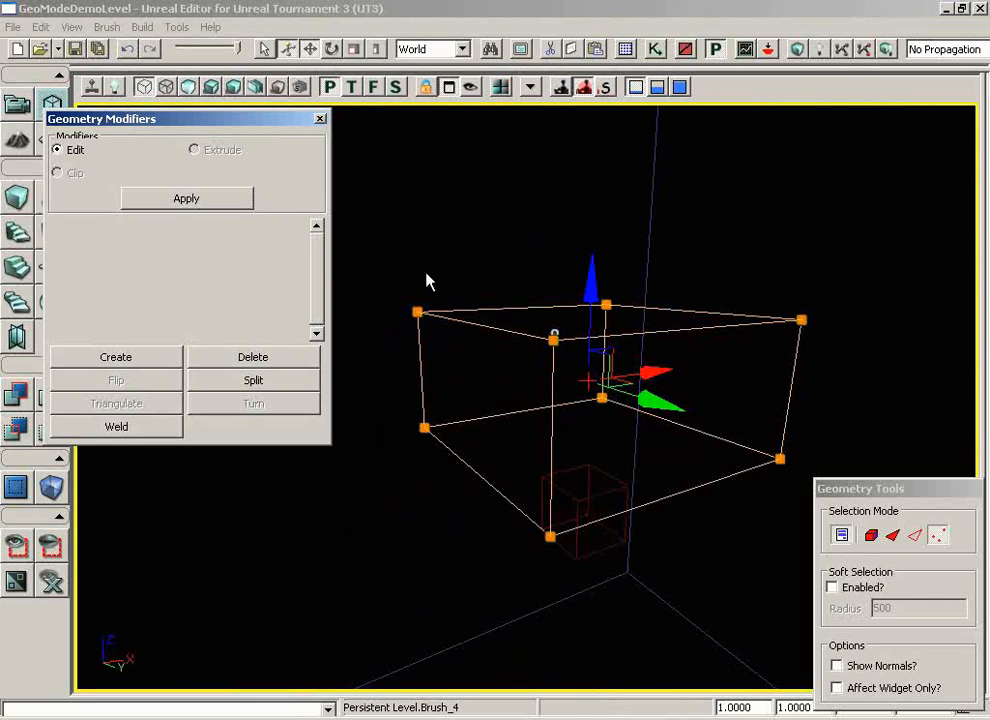
left_click(915, 536)
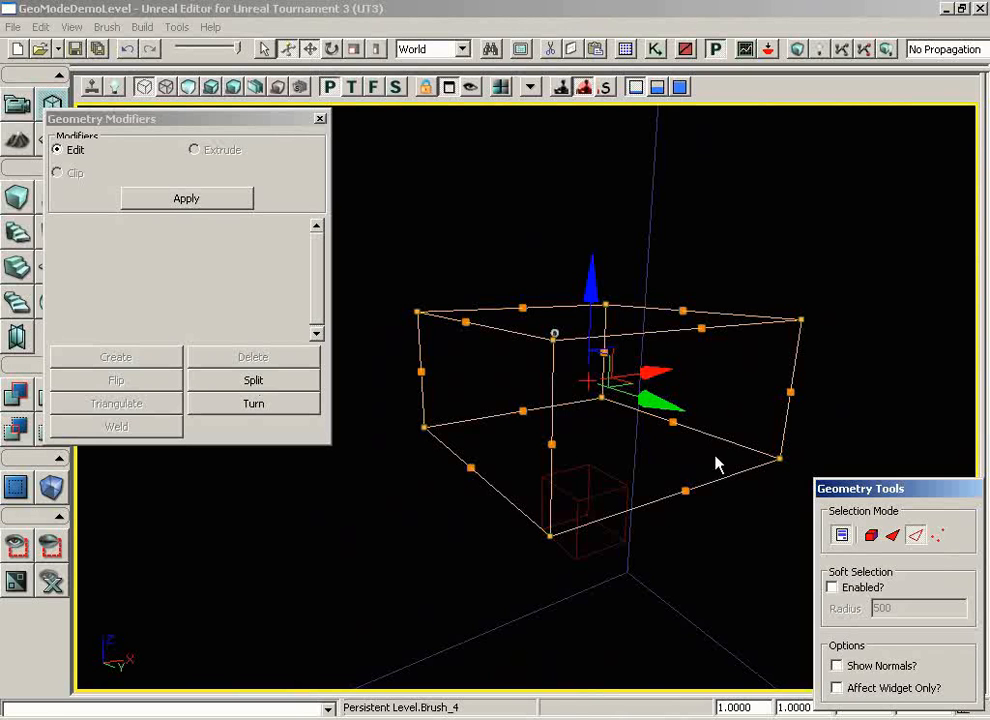
mouse_move(752, 458)
left_mouse_down()
mouse_move(758, 351)
mouse_move(735, 351)
left_mouse_up()
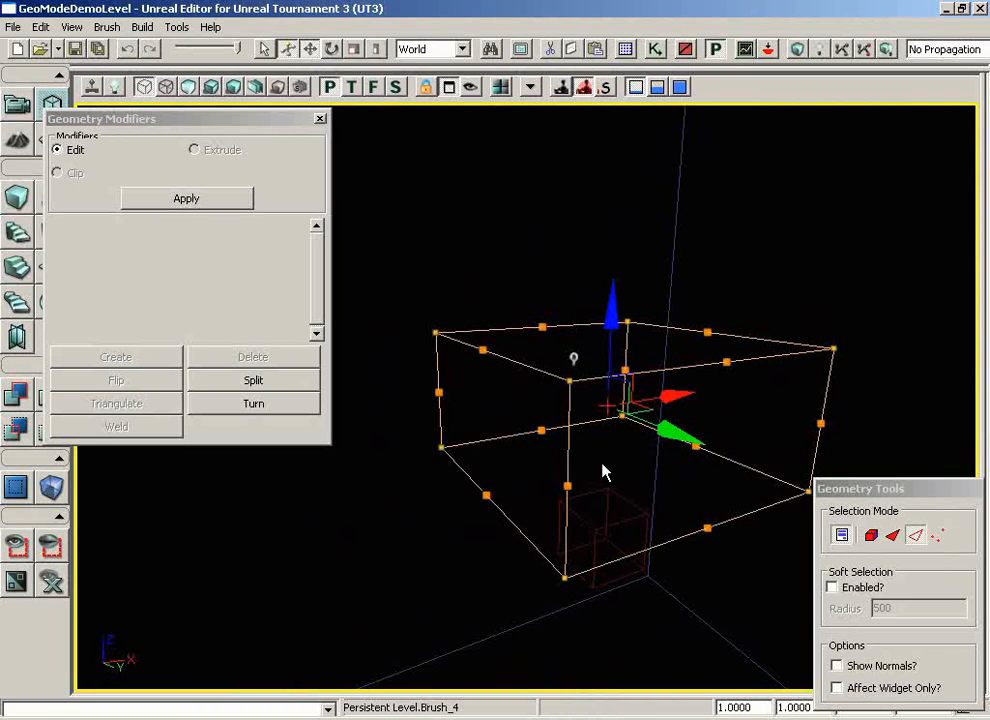
left_click(541, 430)
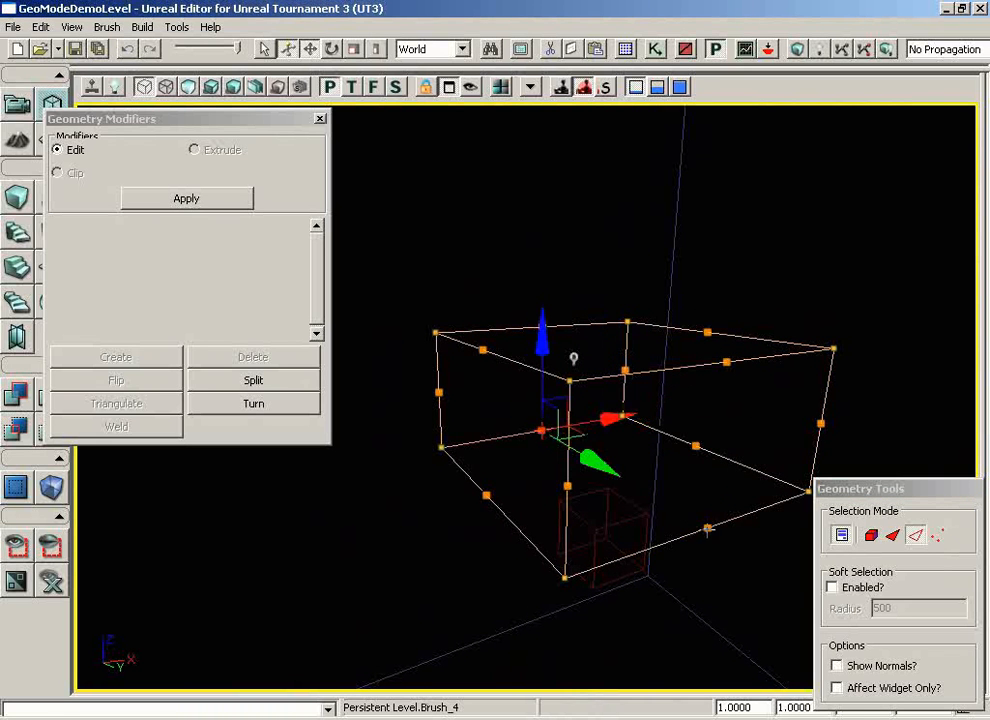
left_click(708, 527, "ctrl")
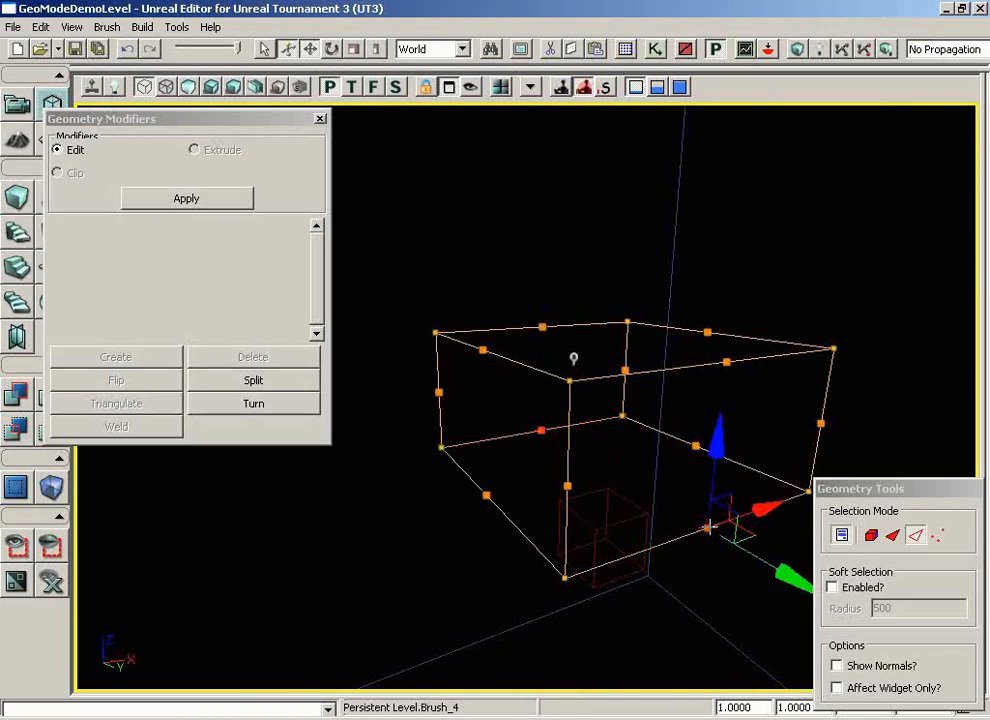
left_click(253, 385)
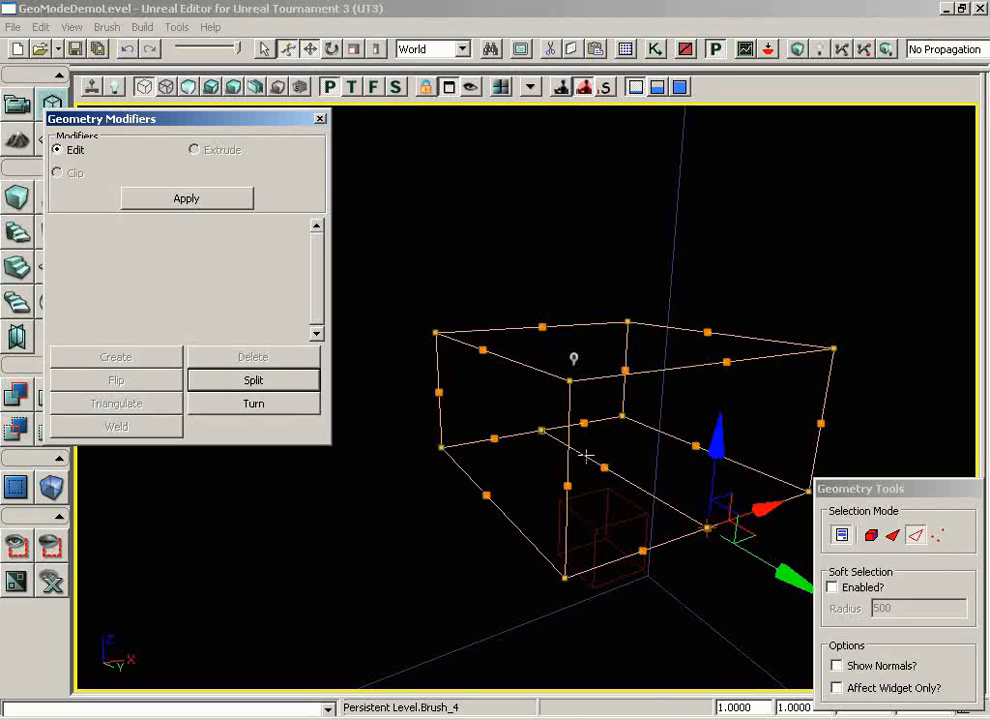
- Split the side wall between the near vertical corner edge and the adjacent floor edge of that wall
left_click(567, 485)
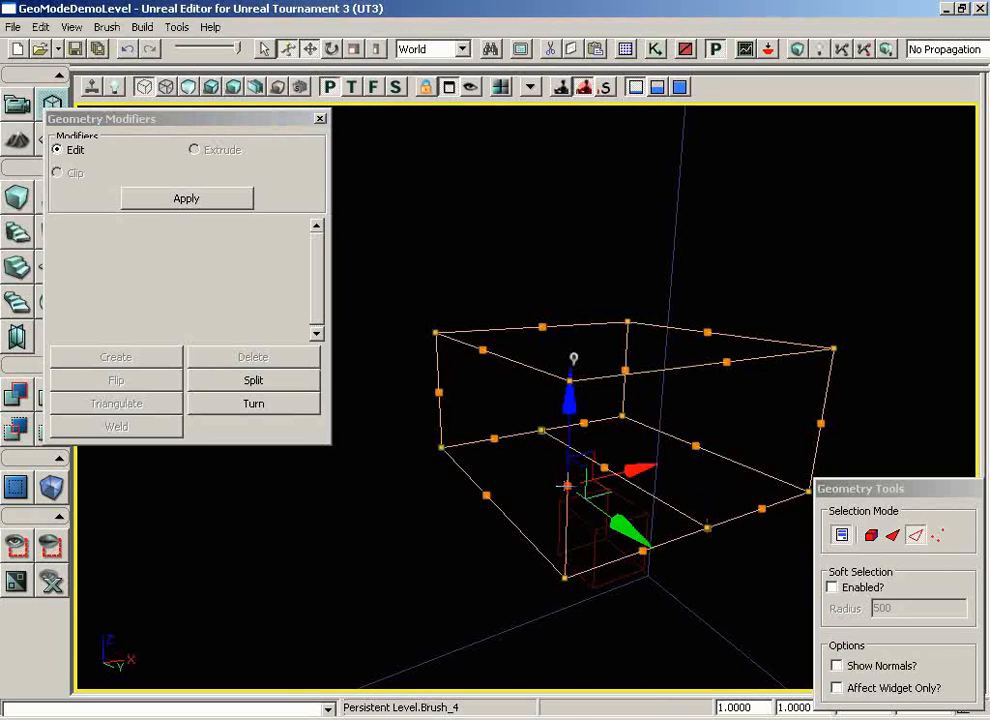
left_click(486, 494)
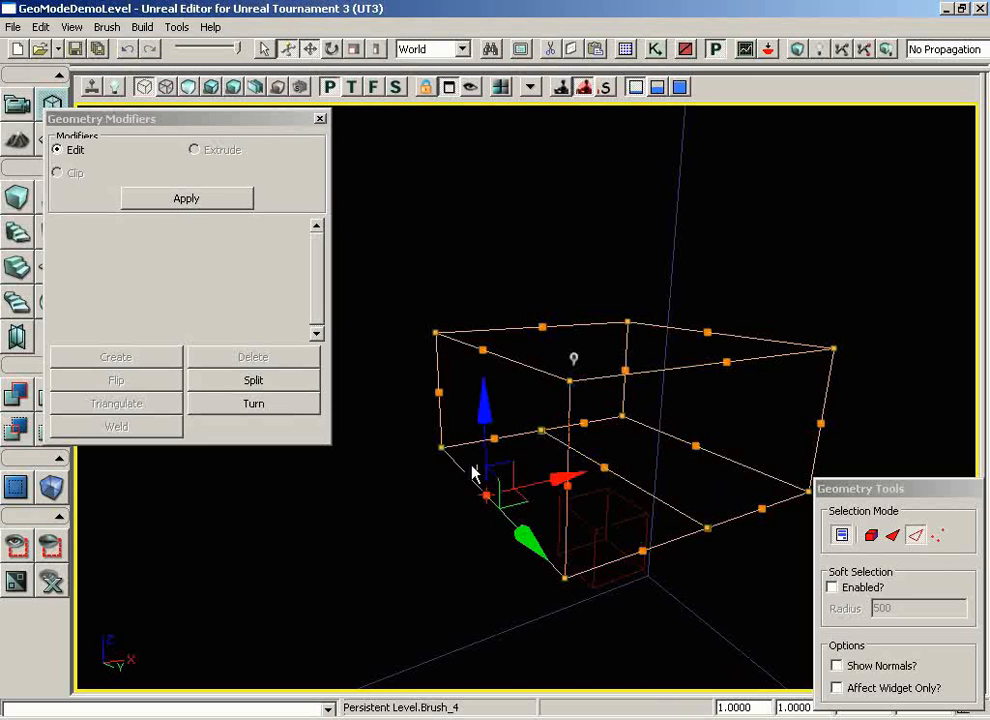
left_click(262, 383)
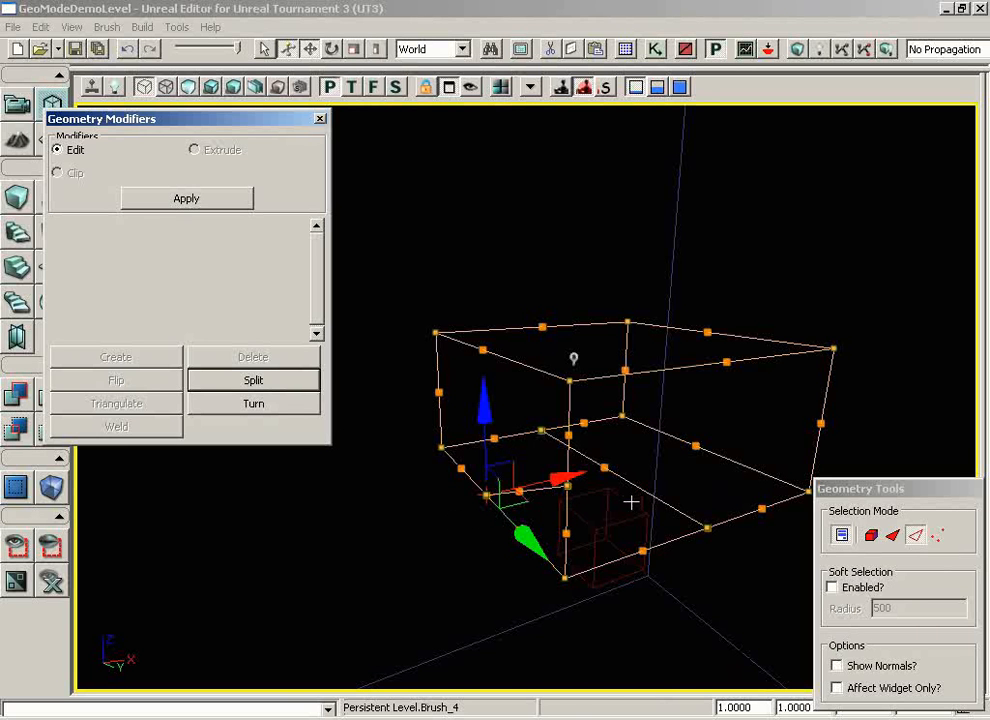
- Switch to polygon selection and triangulate the top face of the room brush
mouse_move(674, 475)
left_mouse_down("ctrl")
mouse_move(673, 390)
mouse_move(674, 481)
left_mouse_up("ctrl")
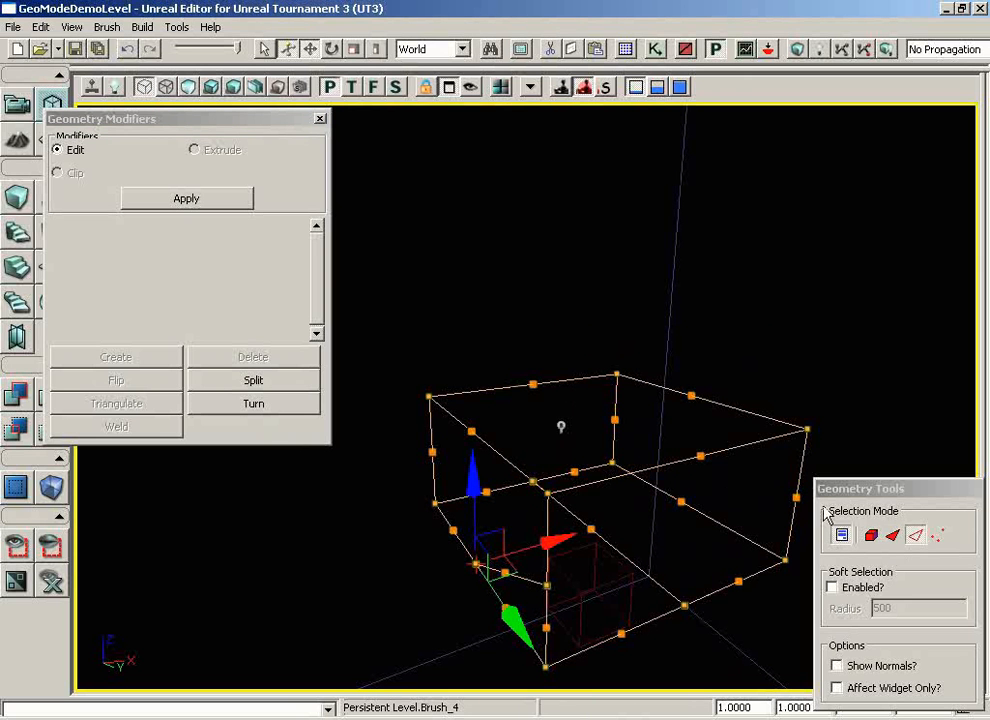
left_click(893, 537)
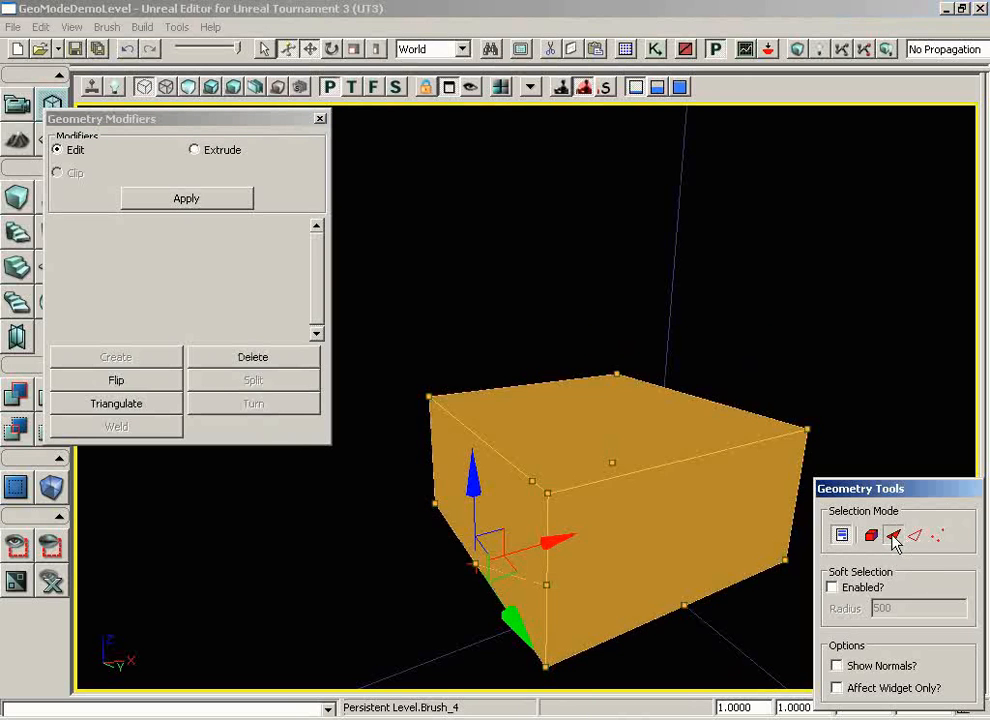
mouse_move(619, 434)
left_mouse_down()
mouse_move(652, 380)
mouse_move(636, 433)
left_mouse_up()
left_click(597, 454)
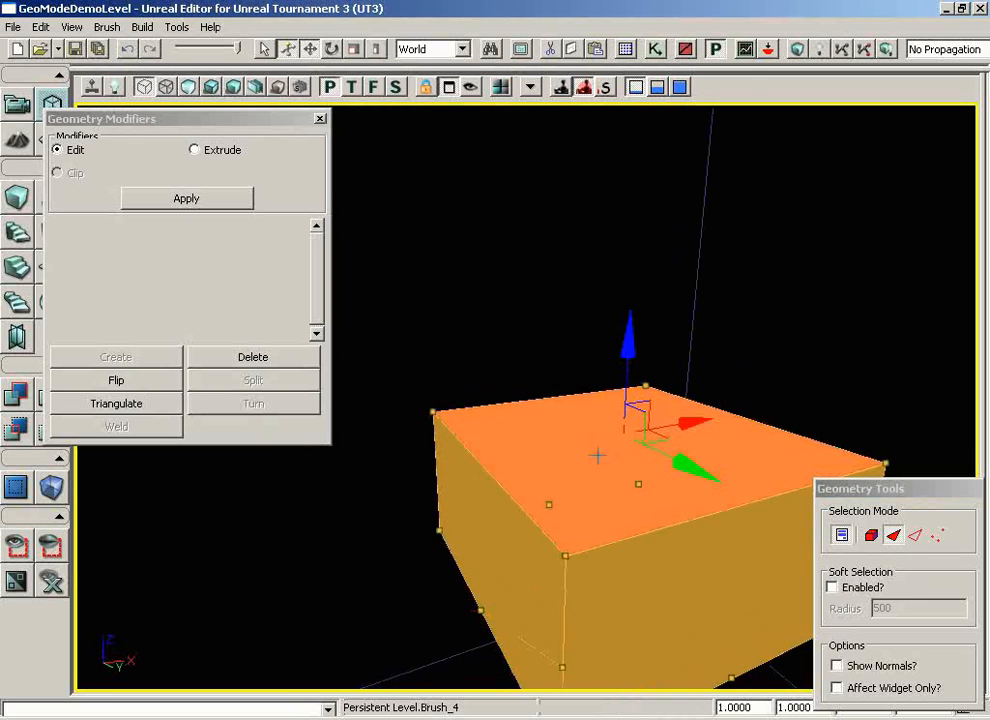
left_click(126, 405)
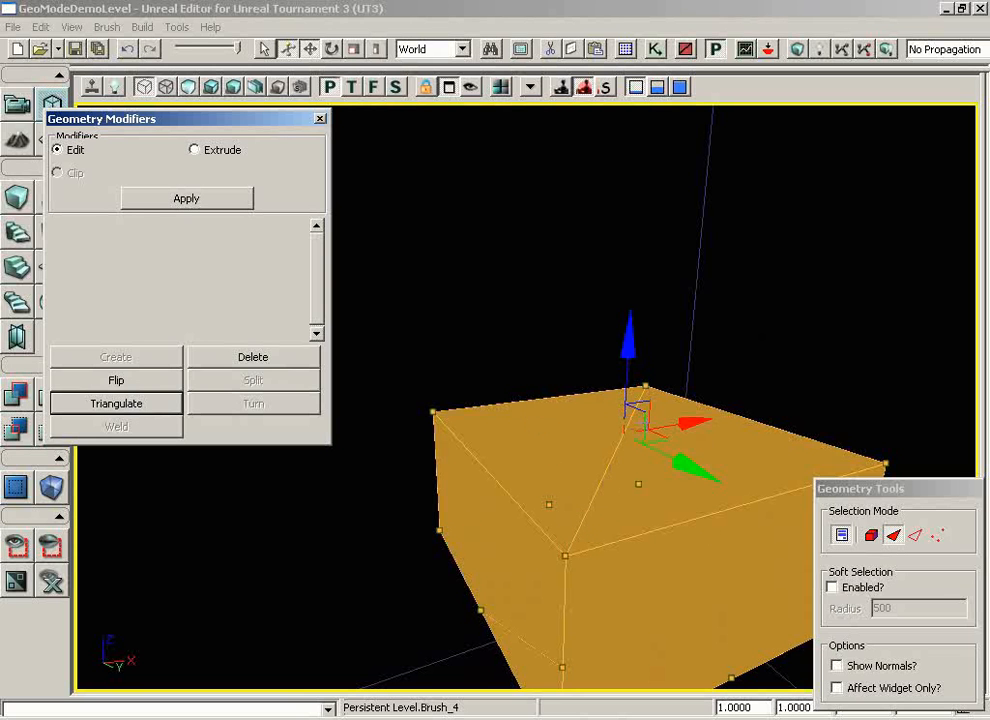
- Turn the diagonal edge of the triangulated top face so it joins the other two corners
left_click(916, 537)
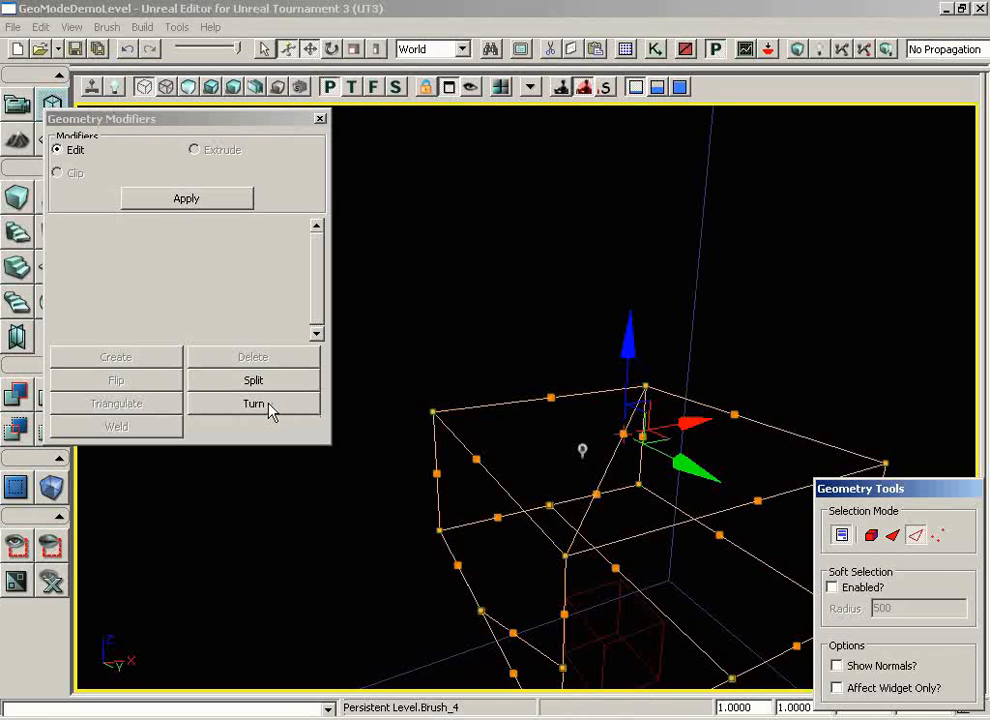
left_click(625, 434)
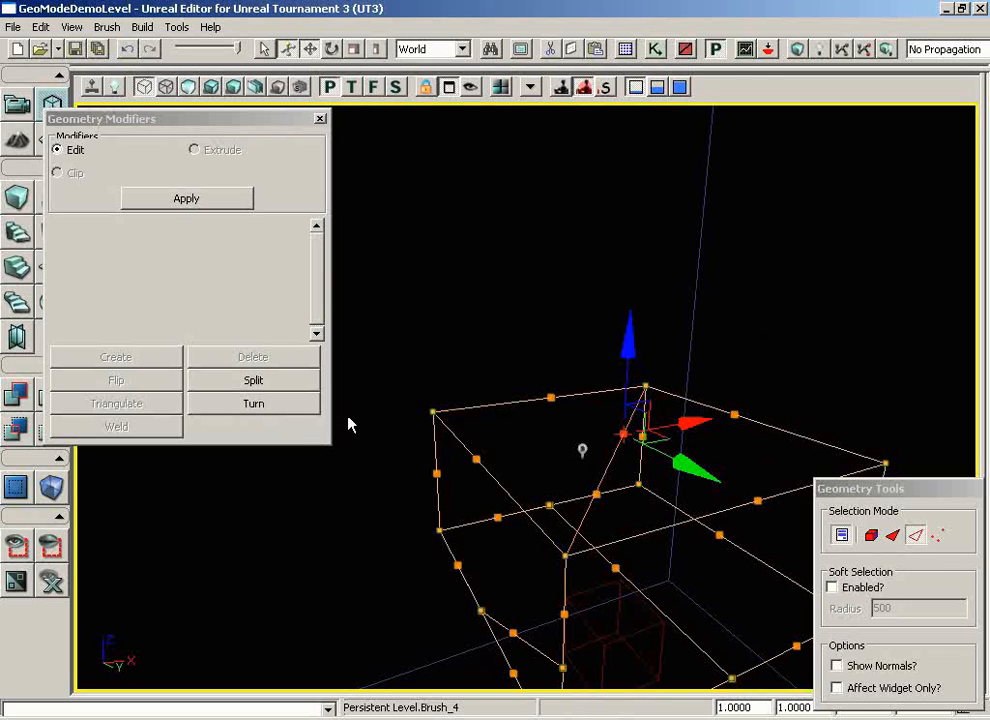
left_click(253, 404)
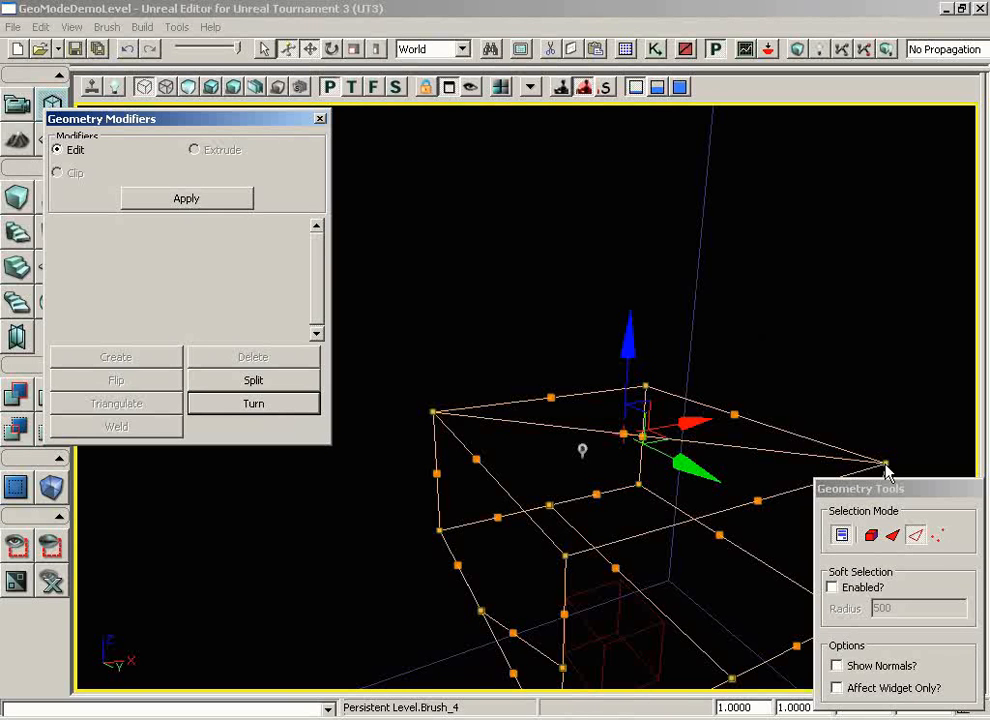
- In vertex selection, raise one end vertex of the top diagonal well above the brush and view the result from the side
left_click(937, 535)
left_click(886, 463)
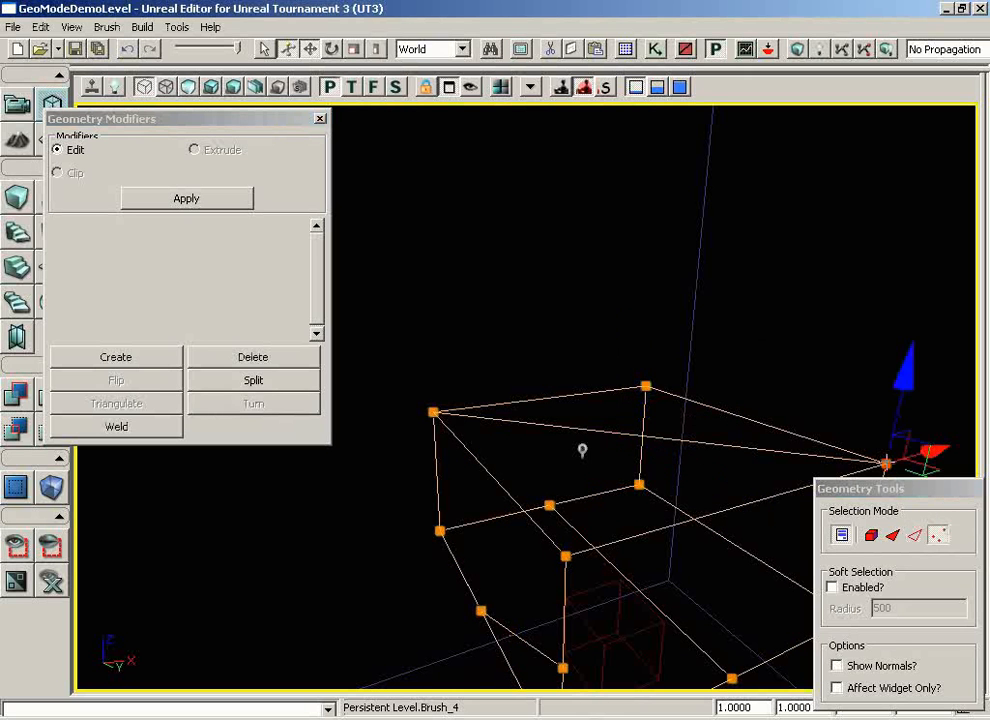
left_click_drag(903, 375, 892, 69)
left_click_drag(497, 569, 776, 542)
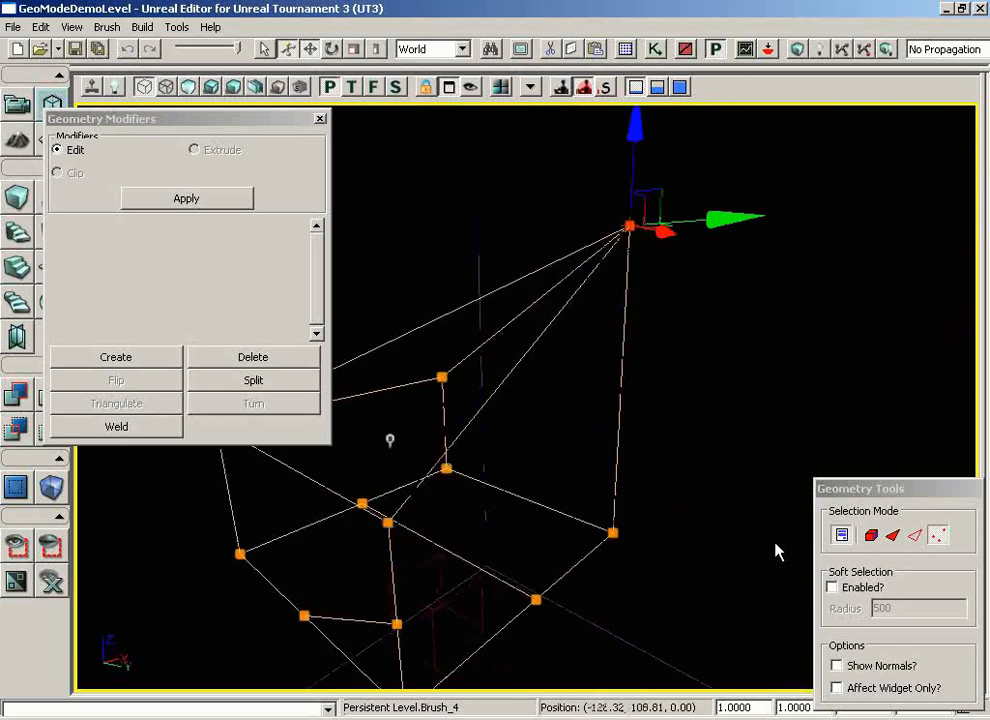
middle_click_drag(776, 542, 507, 553)
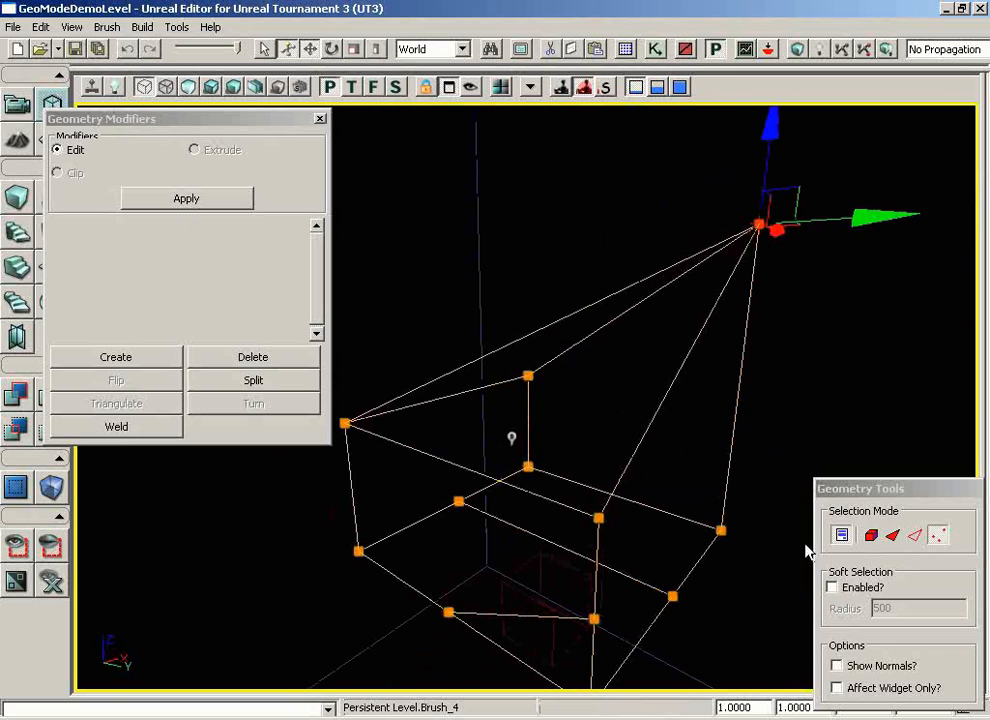
- Inspect the raised roof as polygons, and turn the diagonal edge running from the raised vertex to the opposite top corner
left_click(893, 537)
mouse_move(560, 300)
left_mouse_down()
mouse_move(471, 199)
mouse_move(751, 152)
mouse_move(217, 157)
mouse_move(106, 148)
mouse_move(270, 141)
mouse_move(400, 150)
left_mouse_up()
left_click_drag(508, 397, 509, 397)
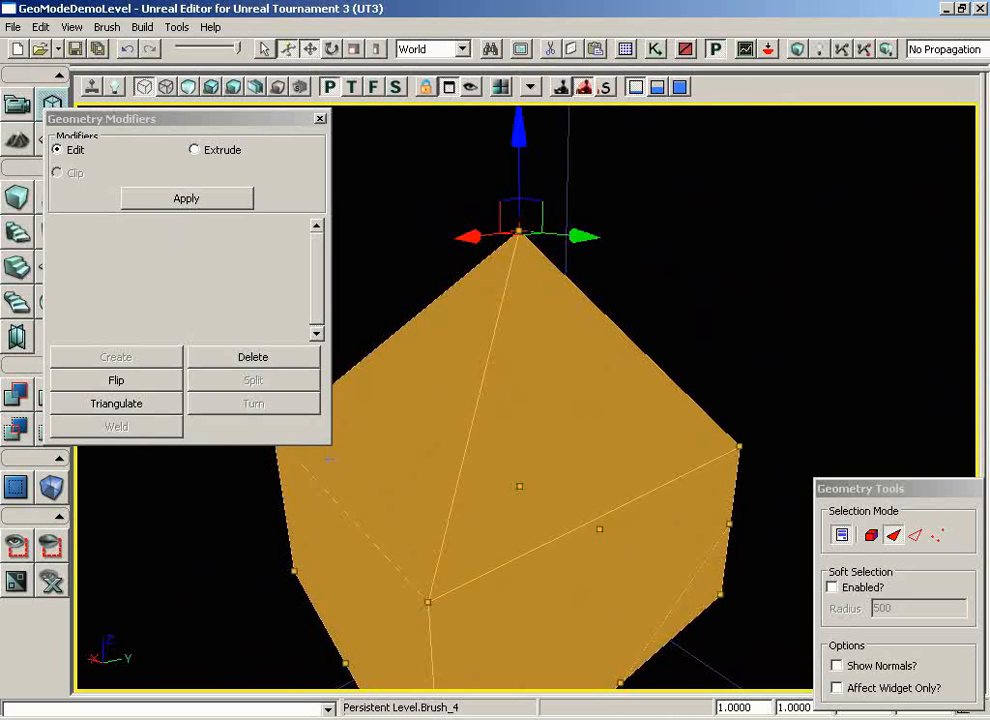
left_click(916, 537)
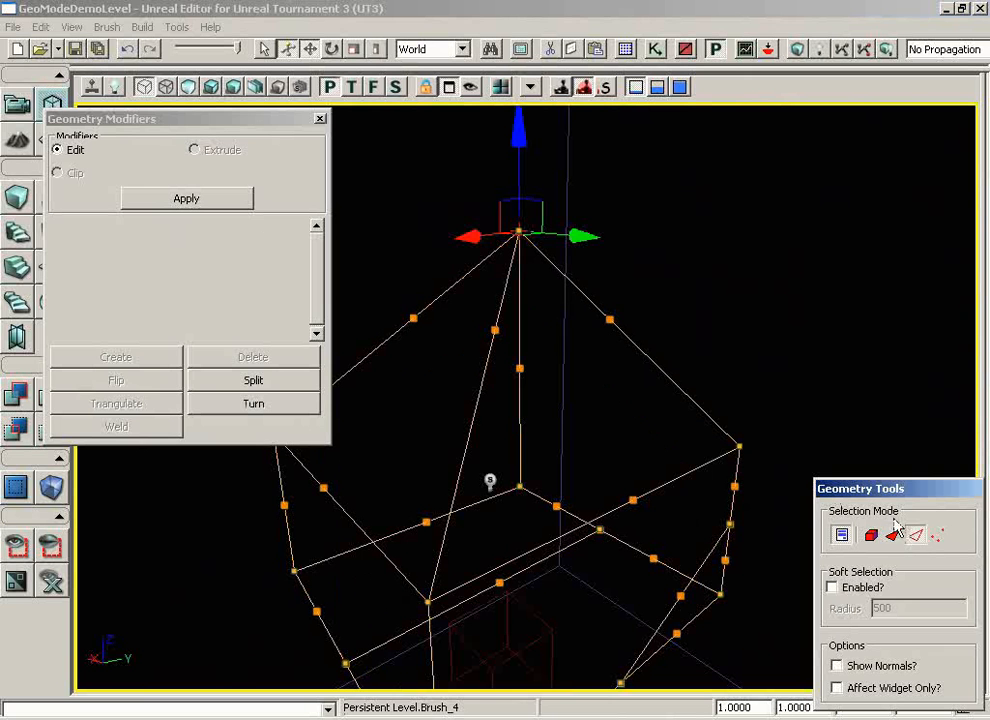
left_click(495, 330)
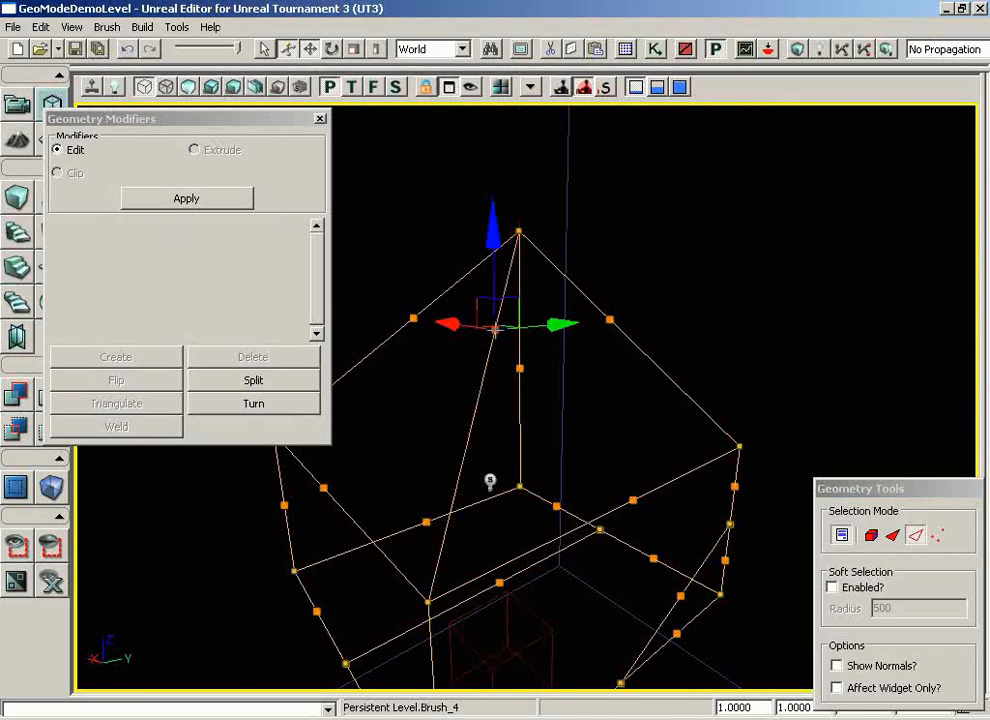
left_click(277, 413)
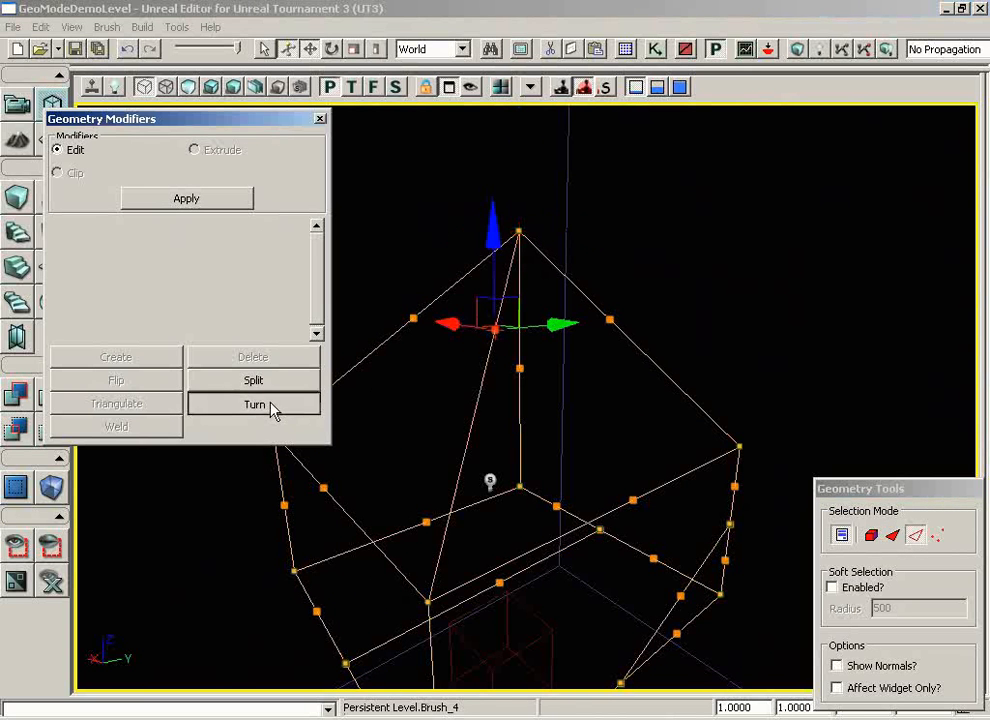
- Delete the triangular top polygon attached to the raised vertex, and view the opening in vertex selection
left_click(893, 536)
mouse_move(762, 354)
left_mouse_down()
mouse_move(692, 354)
mouse_move(979, 349)
mouse_move(975, 372)
mouse_move(888, 402)
left_mouse_up()
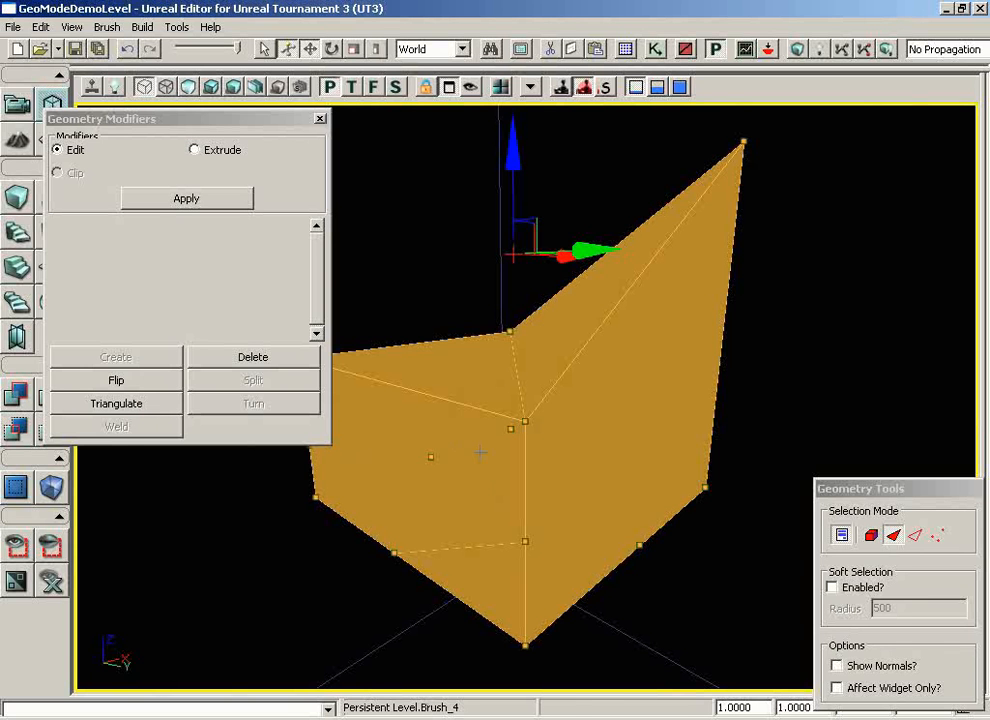
mouse_move(480, 453)
left_mouse_down()
mouse_move(440, 261)
mouse_move(574, 276)
mouse_move(487, 451)
left_mouse_up()
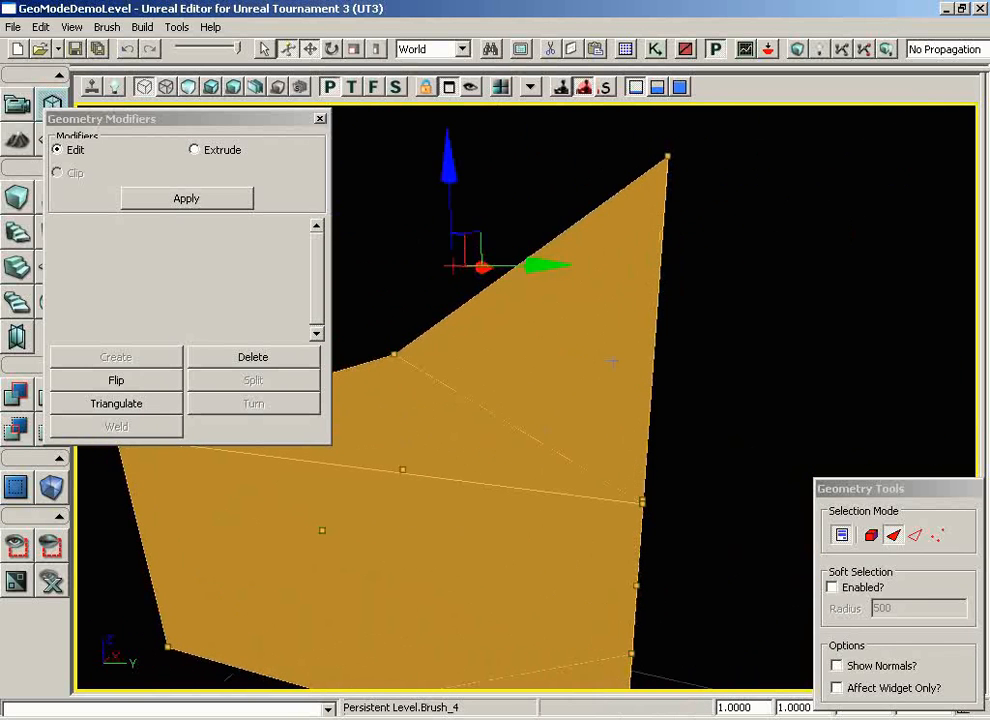
left_click(581, 345)
left_click(258, 356)
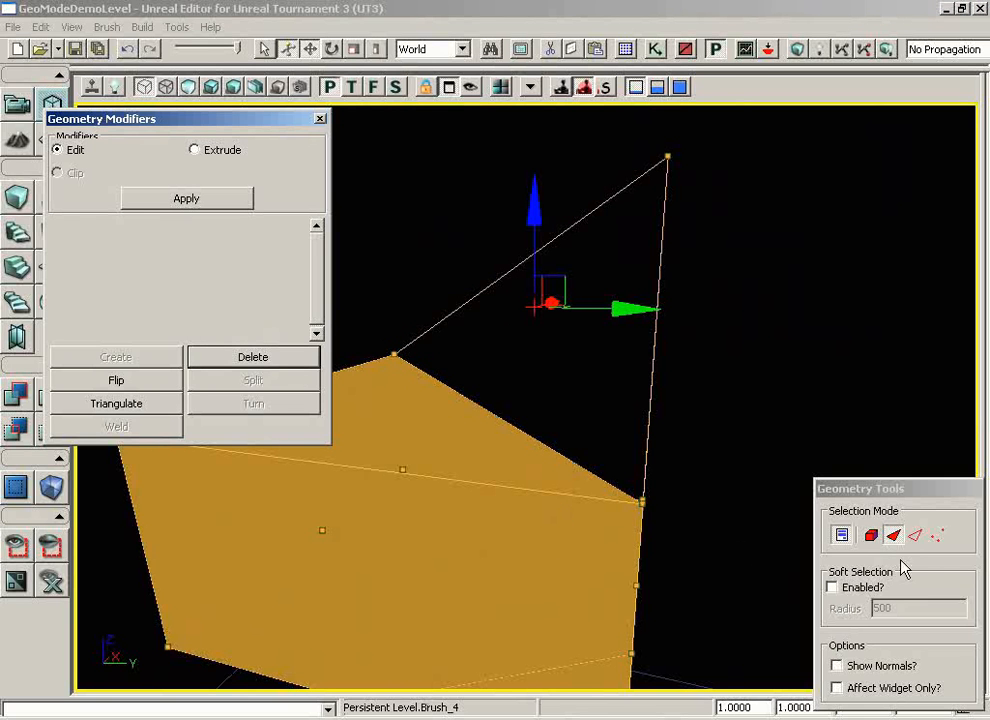
left_click(937, 535)
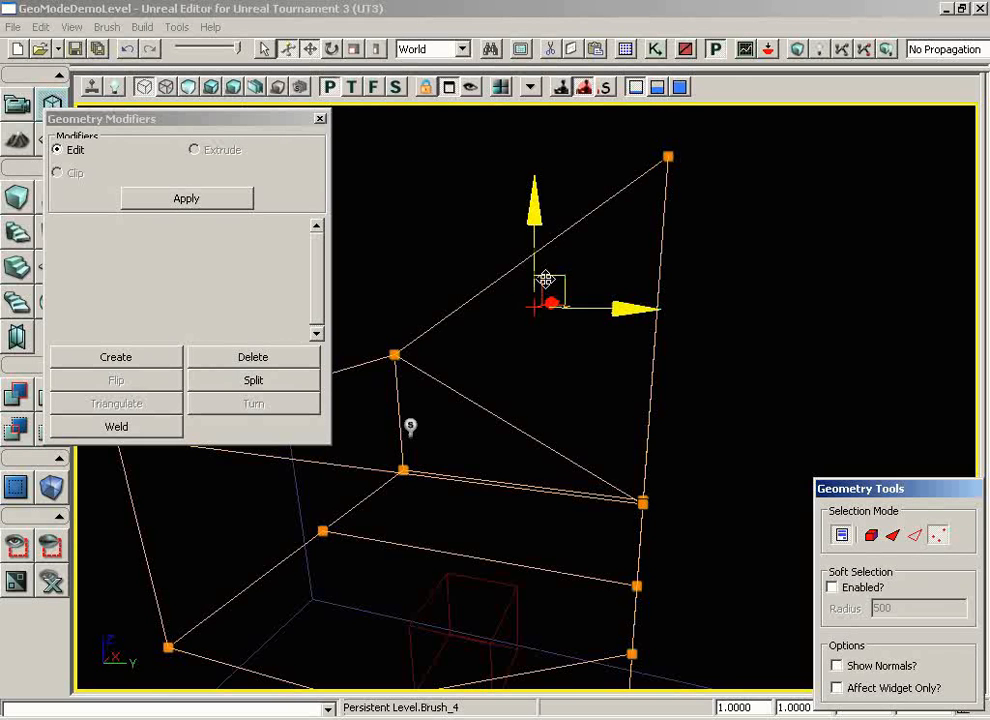
mouse_move(654, 356)
left_mouse_down()
mouse_move(625, 517)
mouse_move(625, 380)
mouse_move(710, 438)
left_mouse_up()
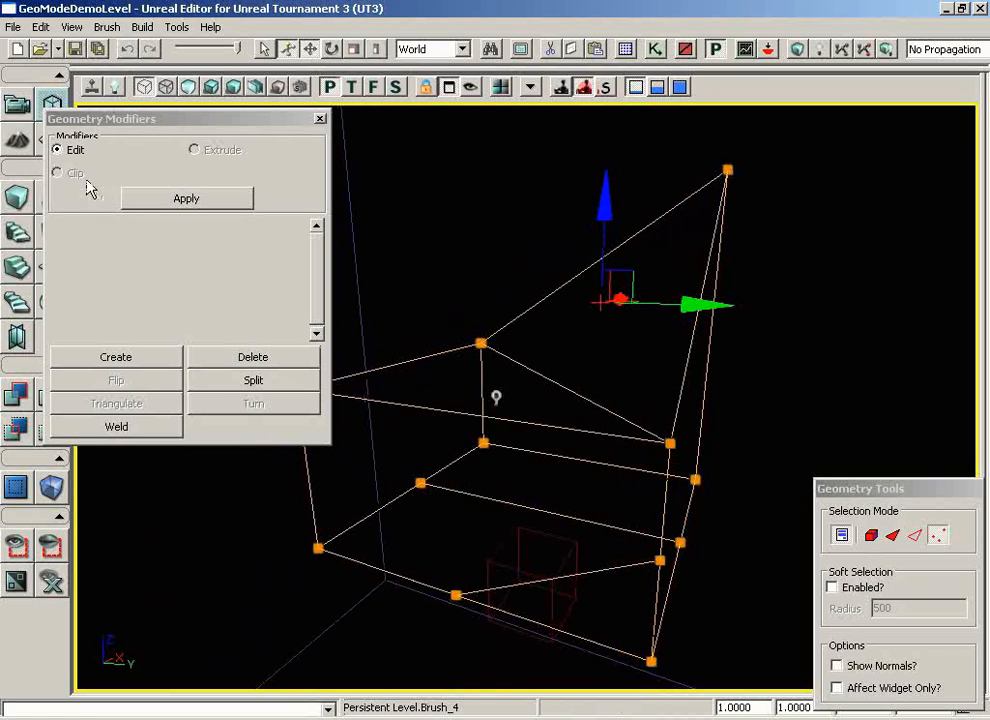